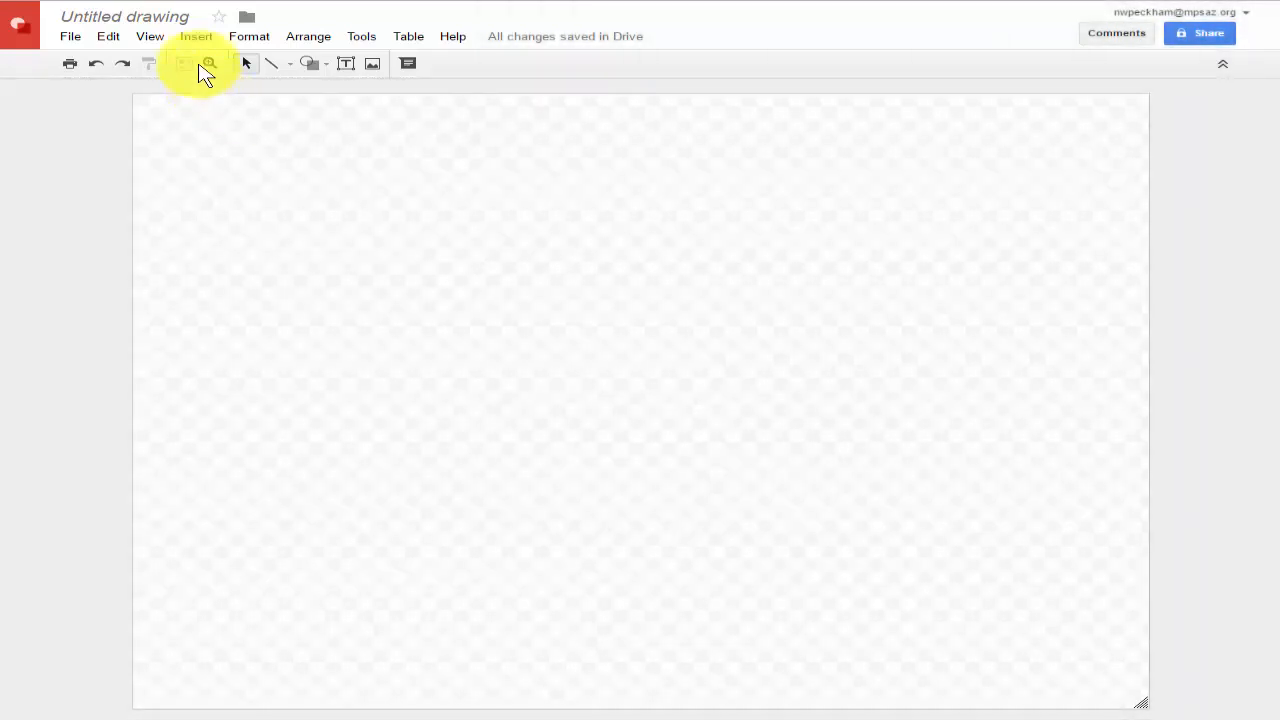
# Step: Insert a text box across the upper part of the canvas containing "Sample Pac-Man Graphic"
pyautogui.click(196, 38)
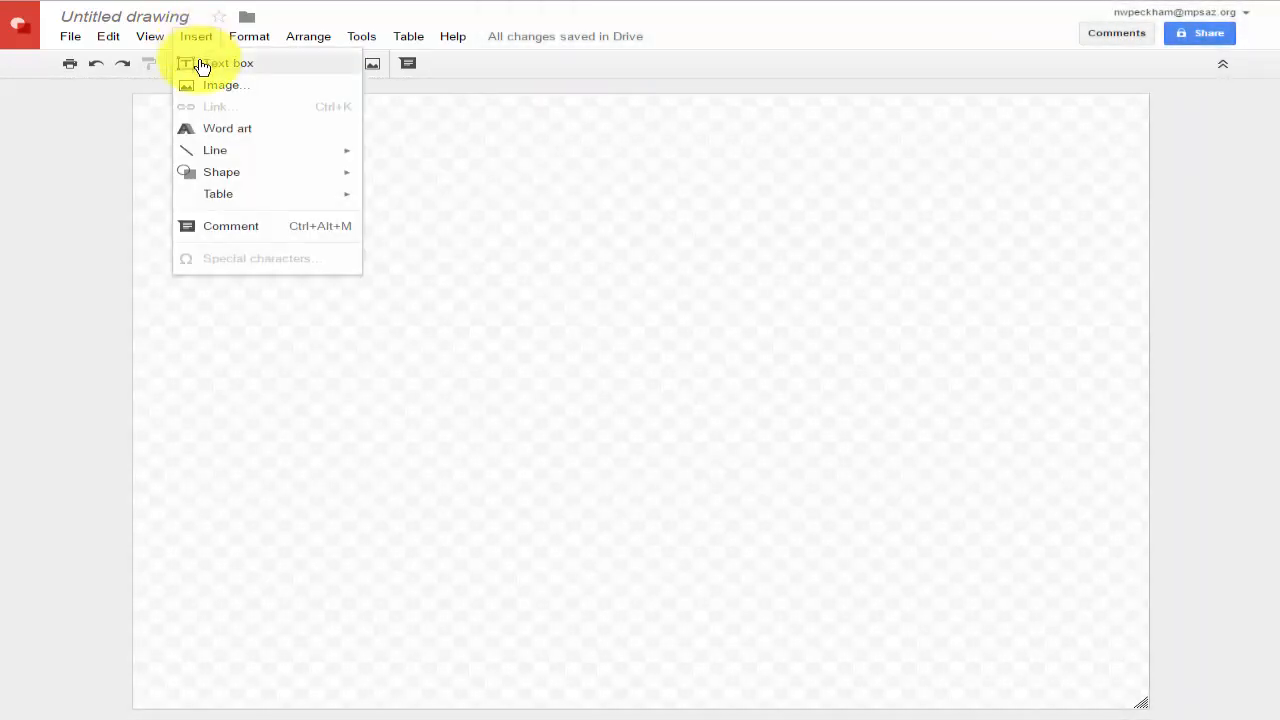
pyautogui.click(202, 63)
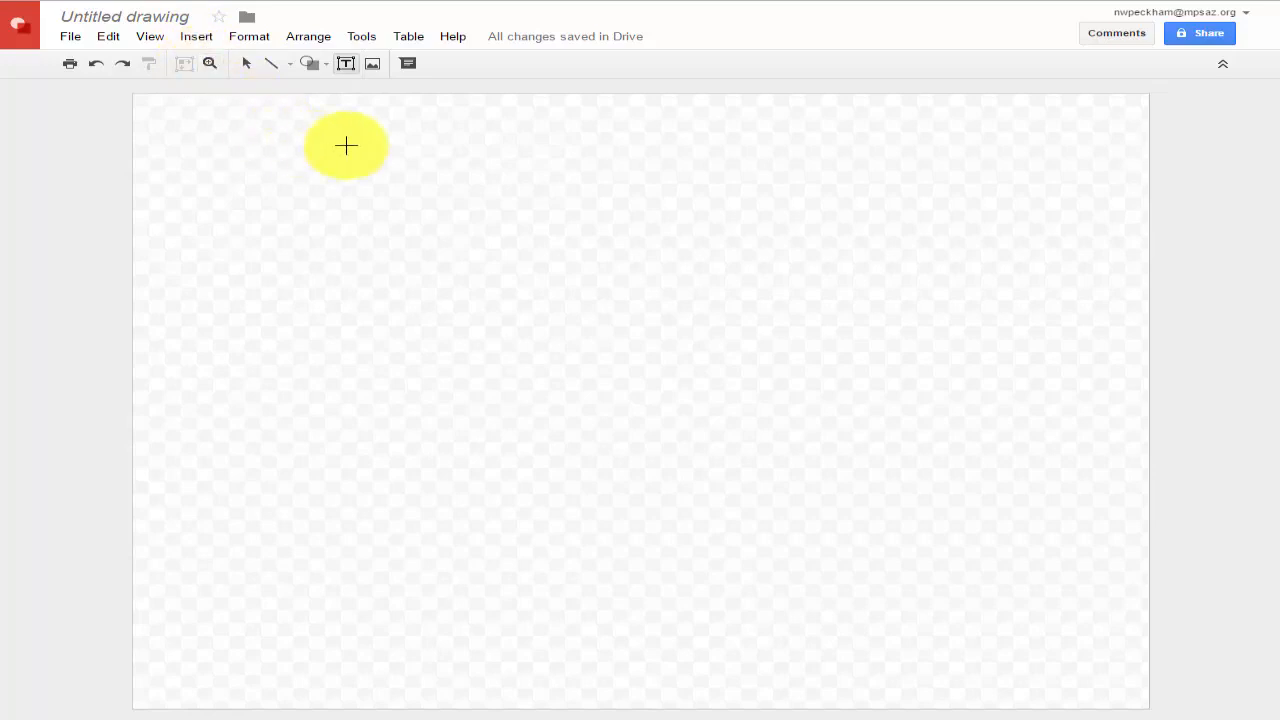
pyautogui.moveTo(380, 141); pyautogui.dragTo(878, 214)
pyautogui.write('Sample Pac-Man Graphic')
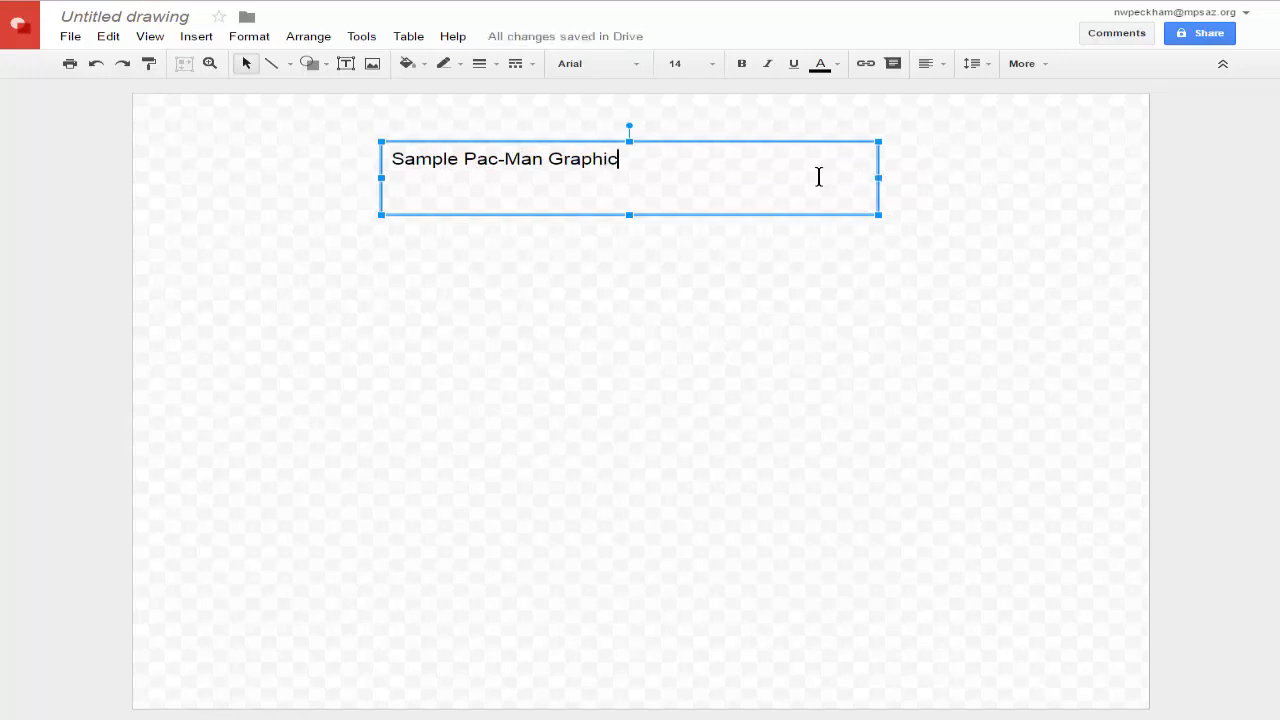
# Step: Format the title text in red at font size 36
pyautogui.moveTo(671, 163); pyautogui.dragTo(371, 149)
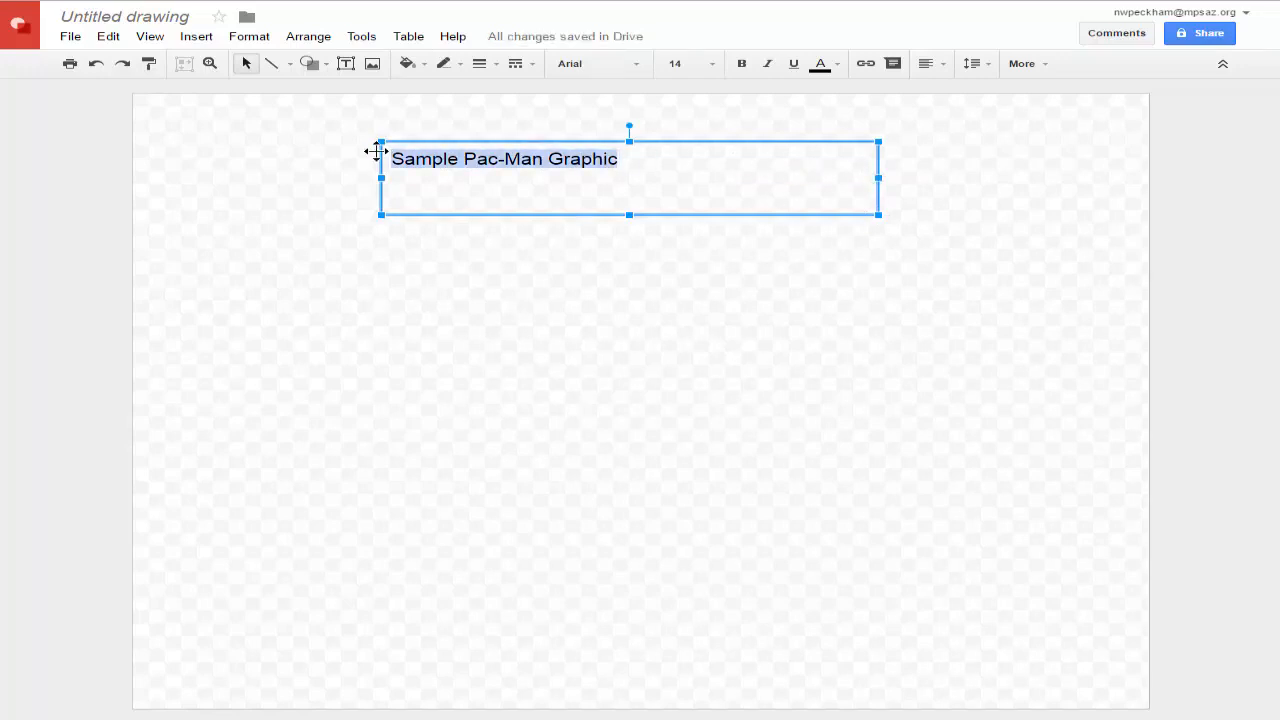
pyautogui.click(822, 64)
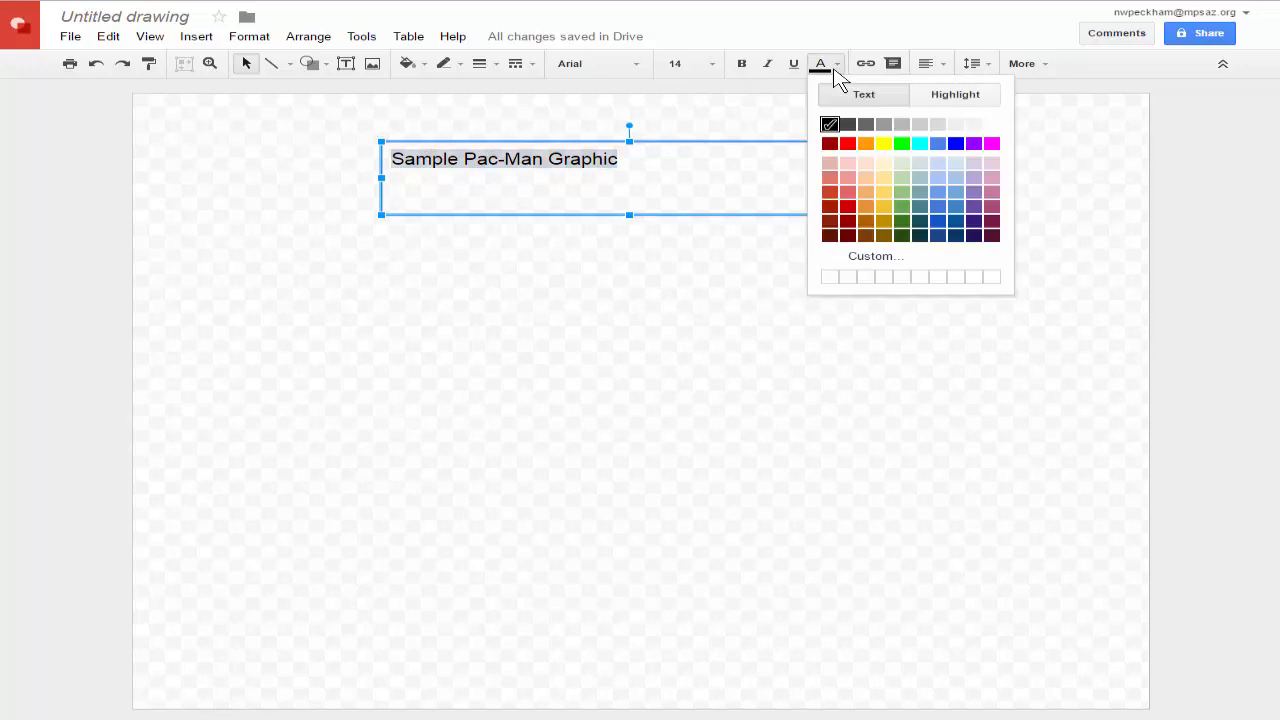
pyautogui.click(847, 143)
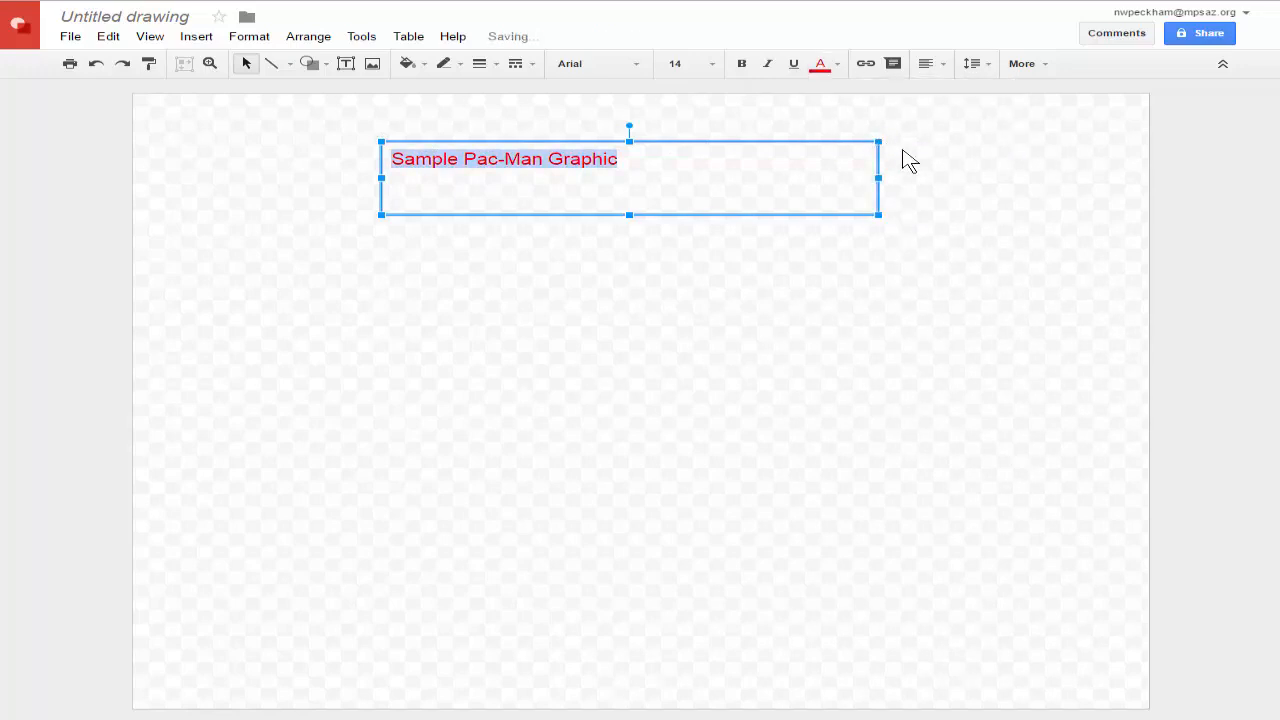
pyautogui.click(710, 64)
pyautogui.click(691, 330)
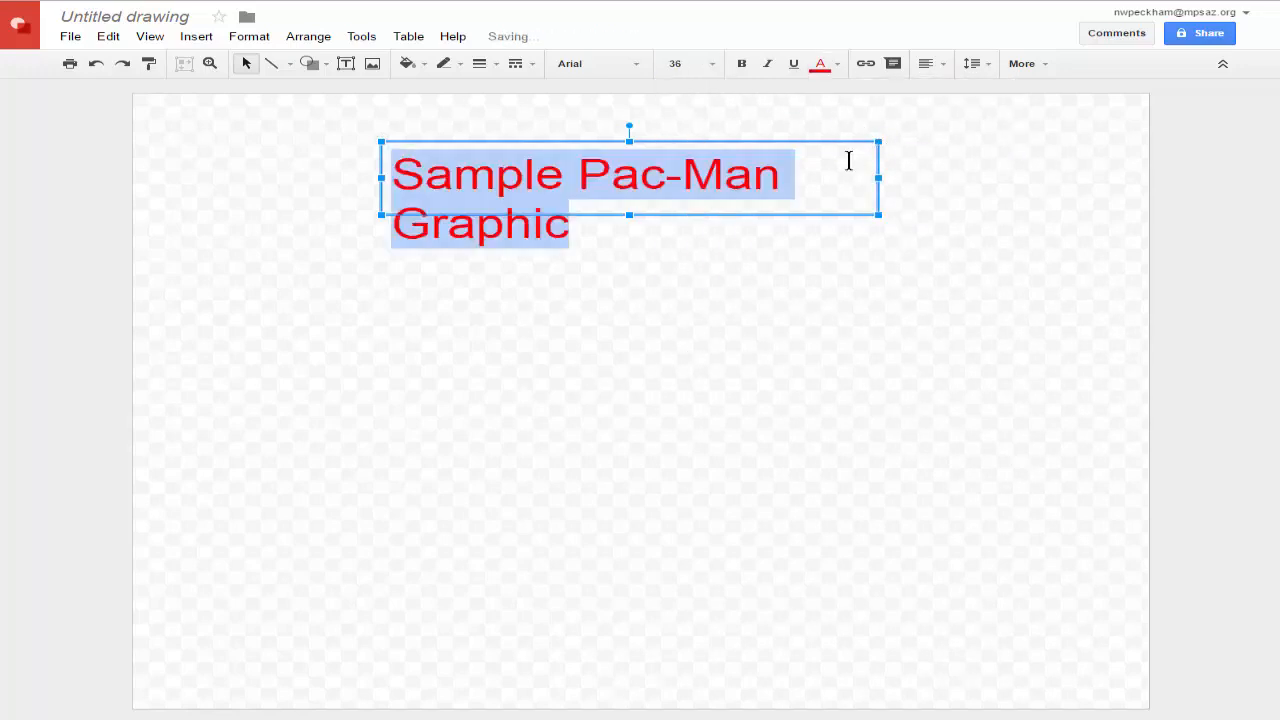
# Step: Widen the title's text box so the text fits on one line, and shift it to center it horizontally
pyautogui.moveTo(878, 177); pyautogui.dragTo(995, 178)
pyautogui.moveTo(726, 143); pyautogui.dragTo(680, 141)
pyautogui.click(955, 238)
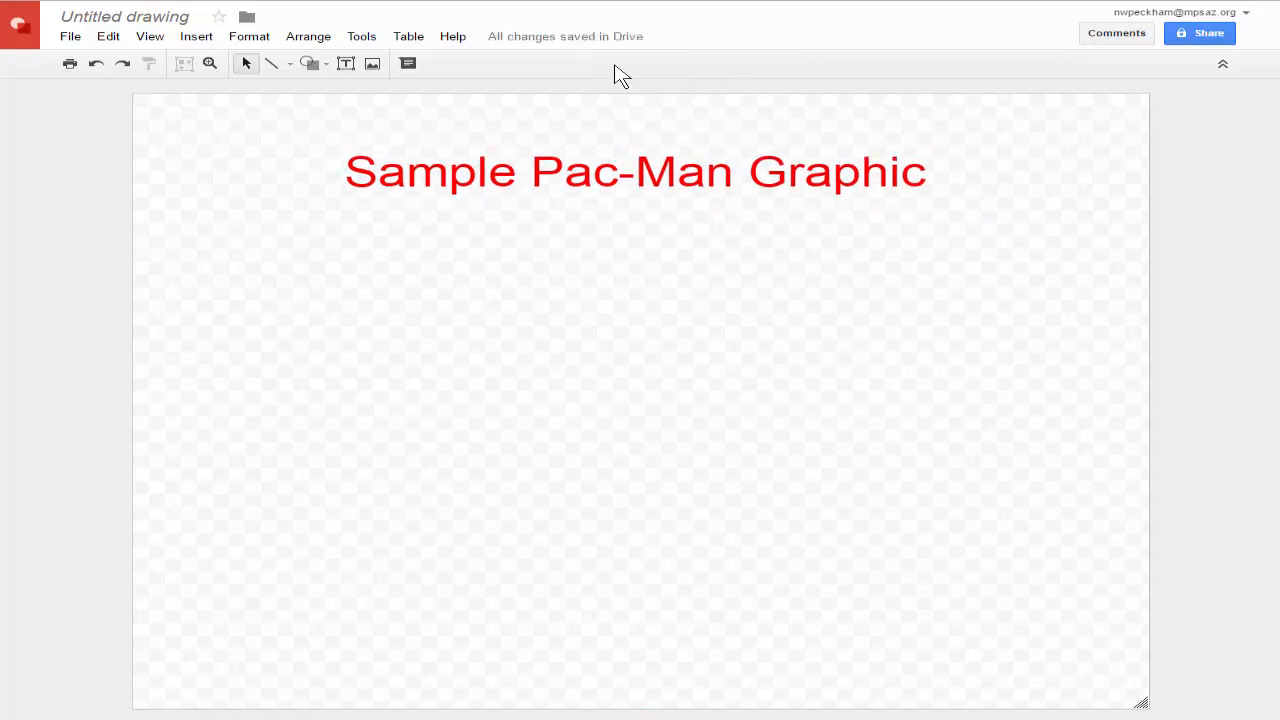
# Step: Draw a pie shape with a quarter cut out below the left part of the title
pyautogui.click(195, 40)
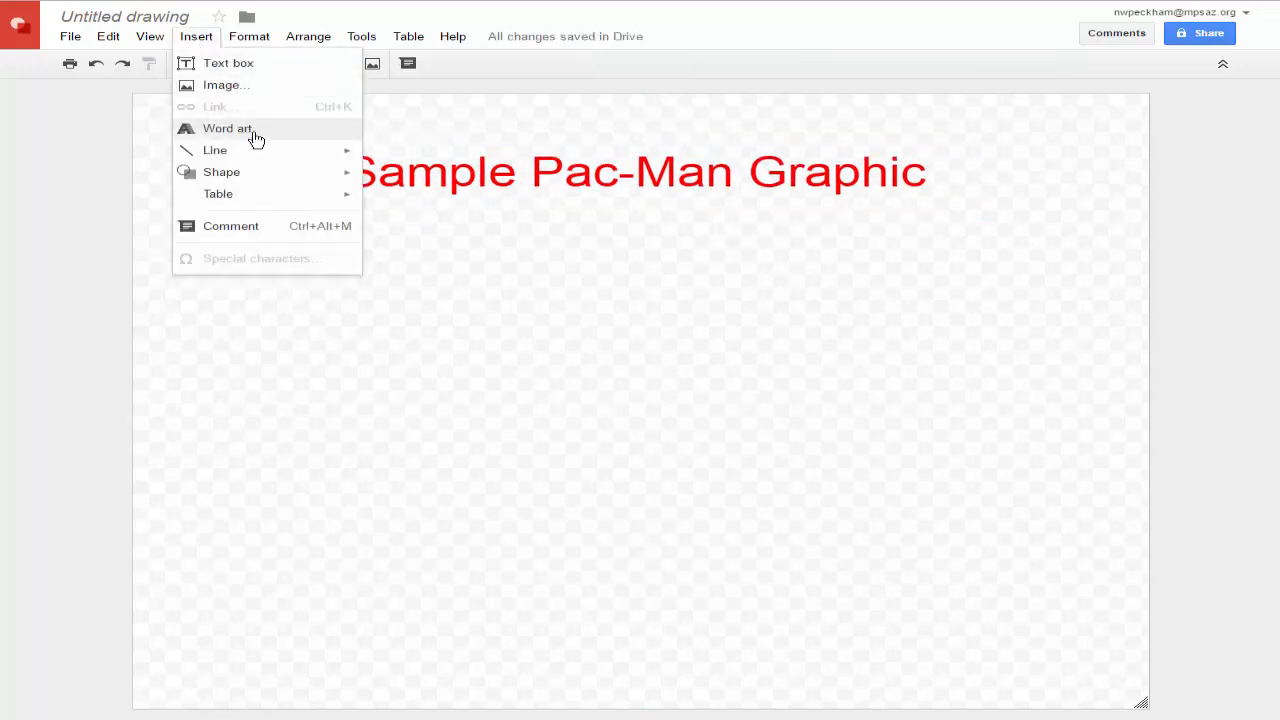
pyautogui.moveTo(263, 178)
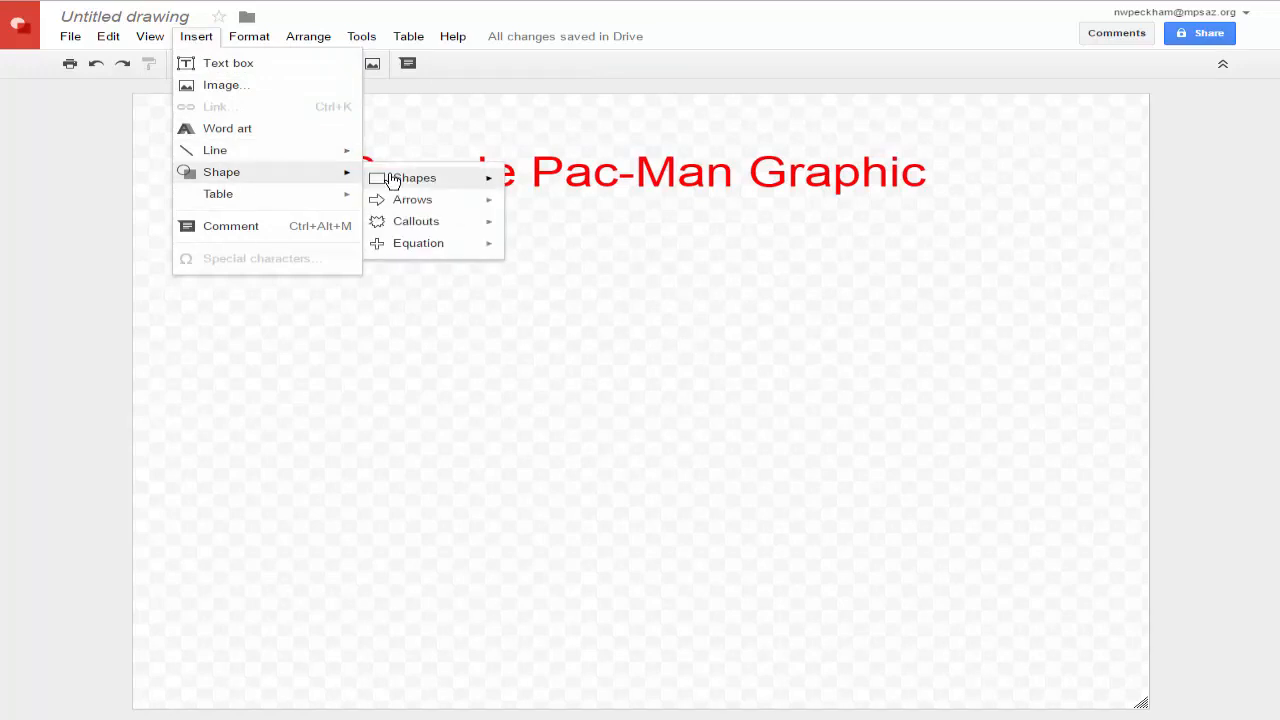
pyautogui.moveTo(423, 178)
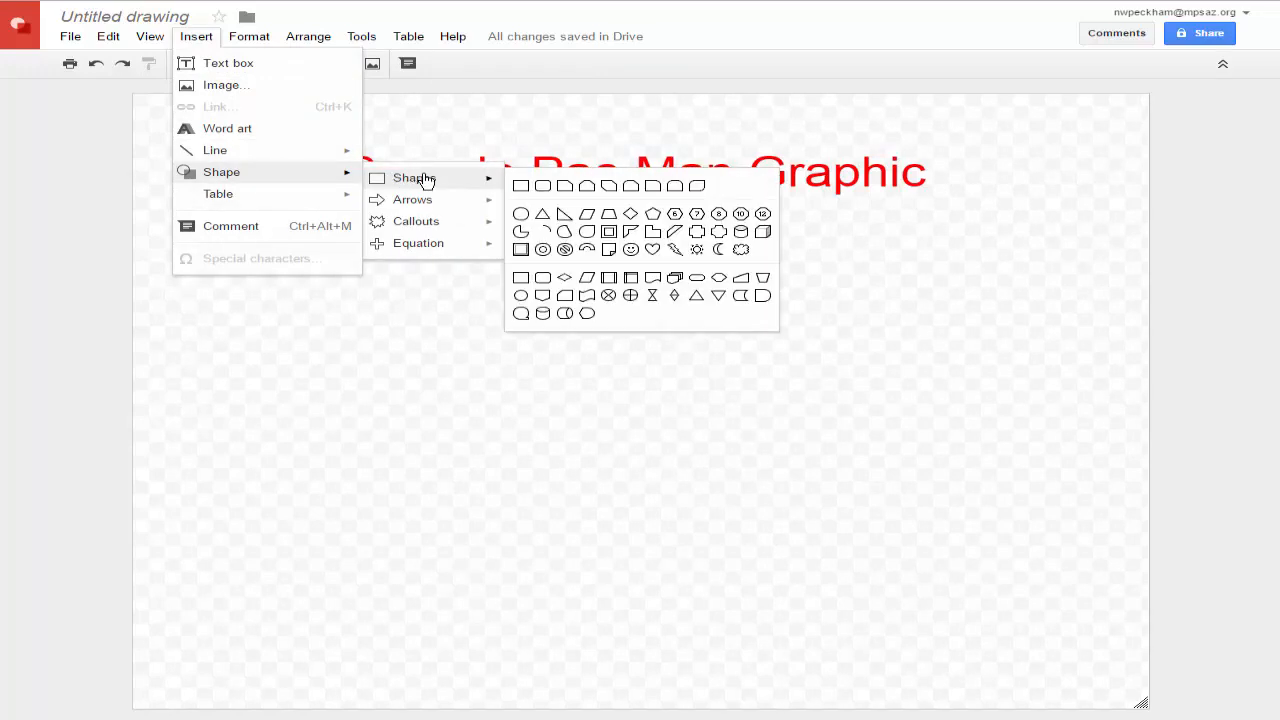
pyautogui.click(525, 235)
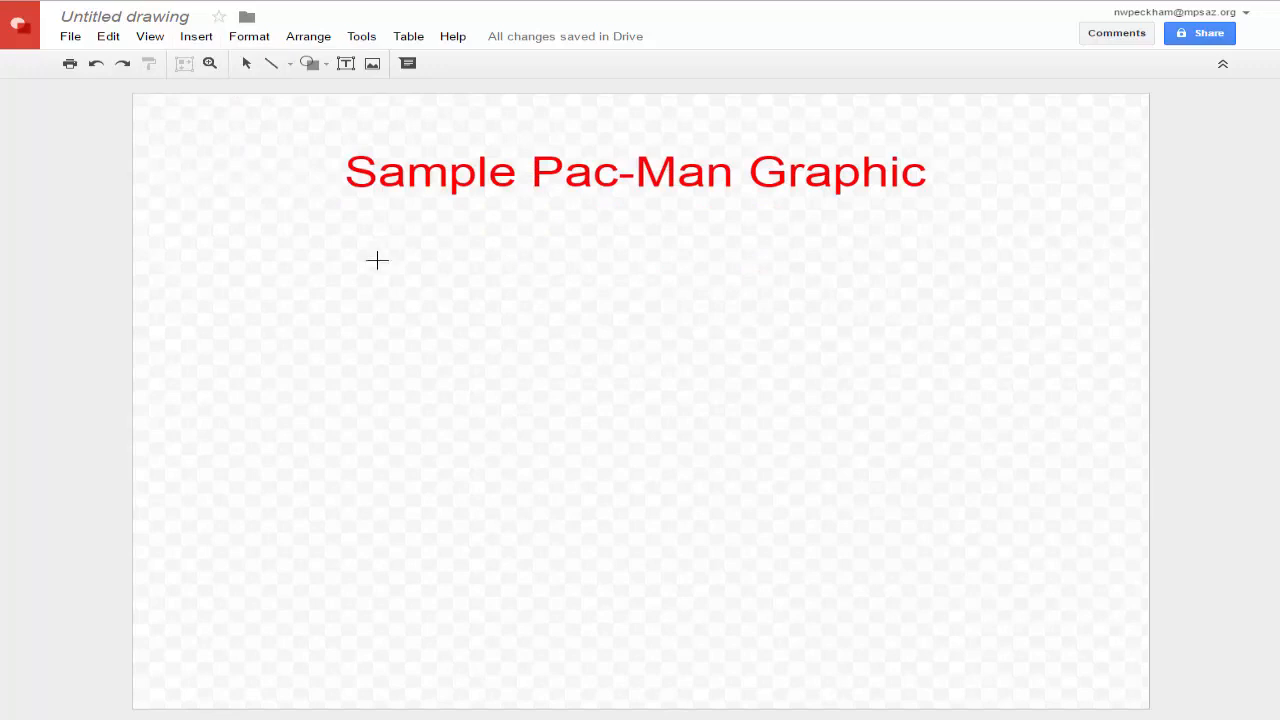
pyautogui.moveTo(374, 262); pyautogui.dragTo(517, 378)
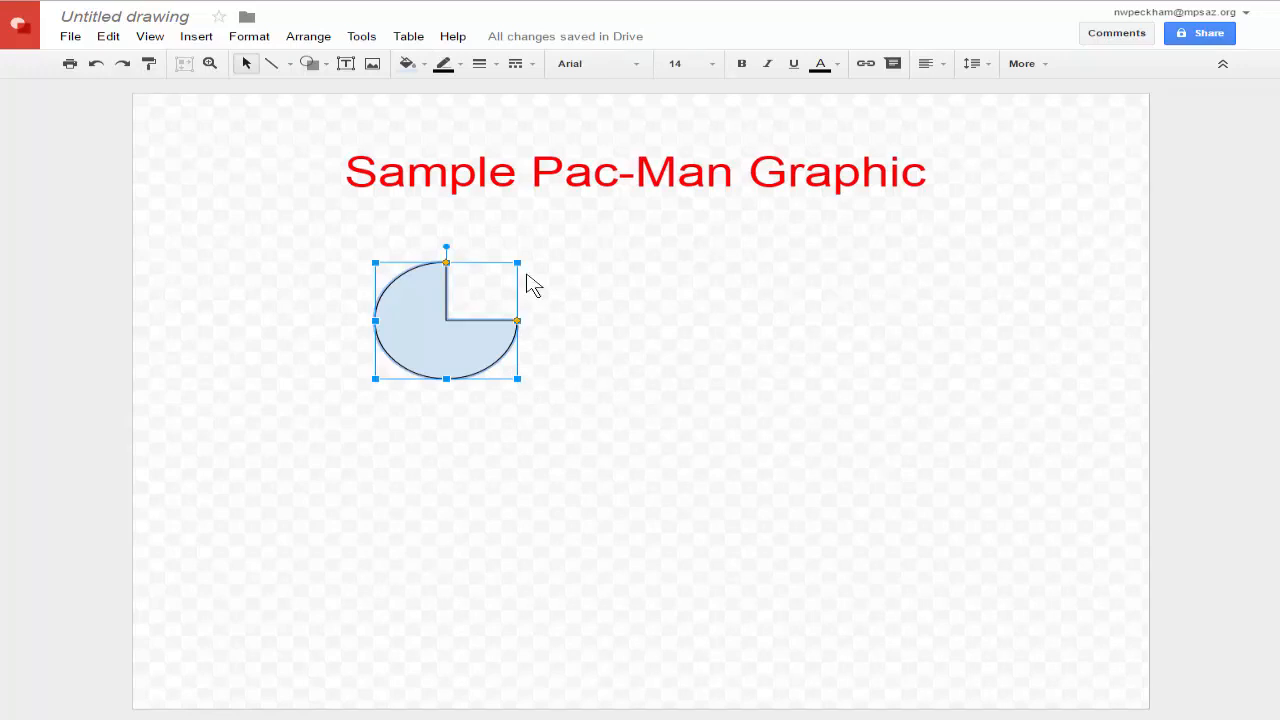
# Step: Fill the pie shape with yellow and make its outline white
pyautogui.click(424, 66)
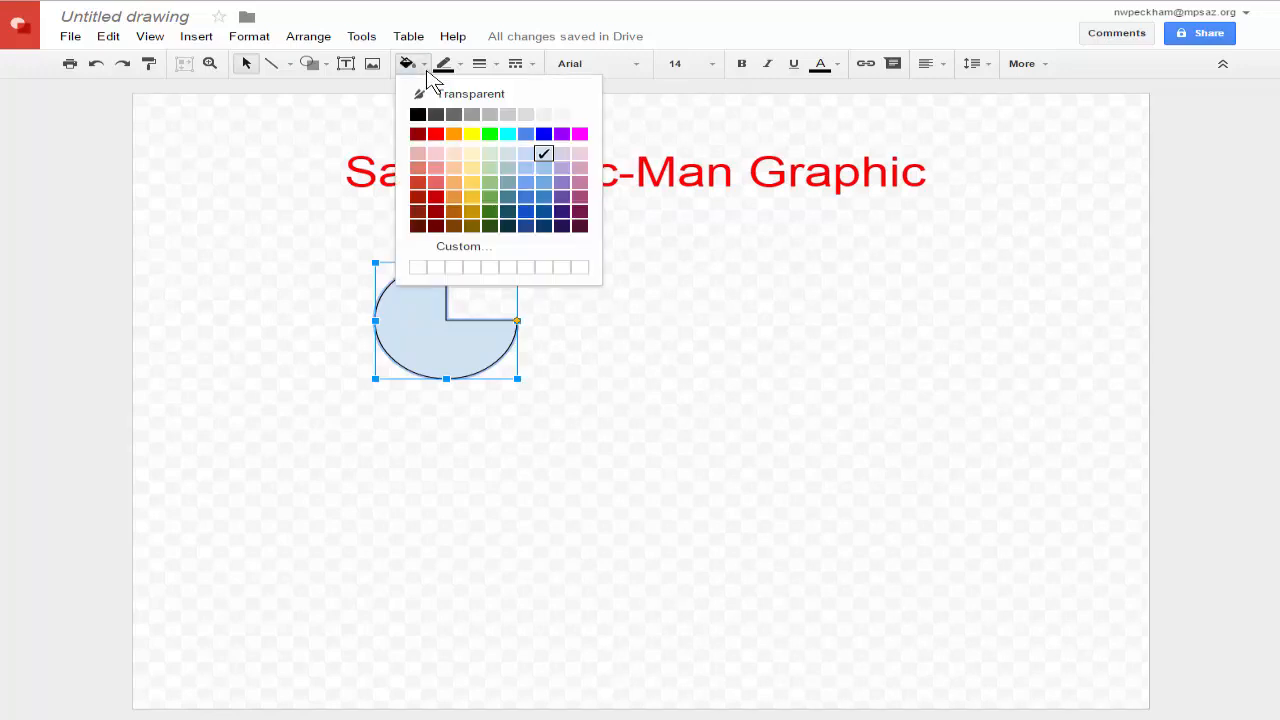
pyautogui.click(471, 134)
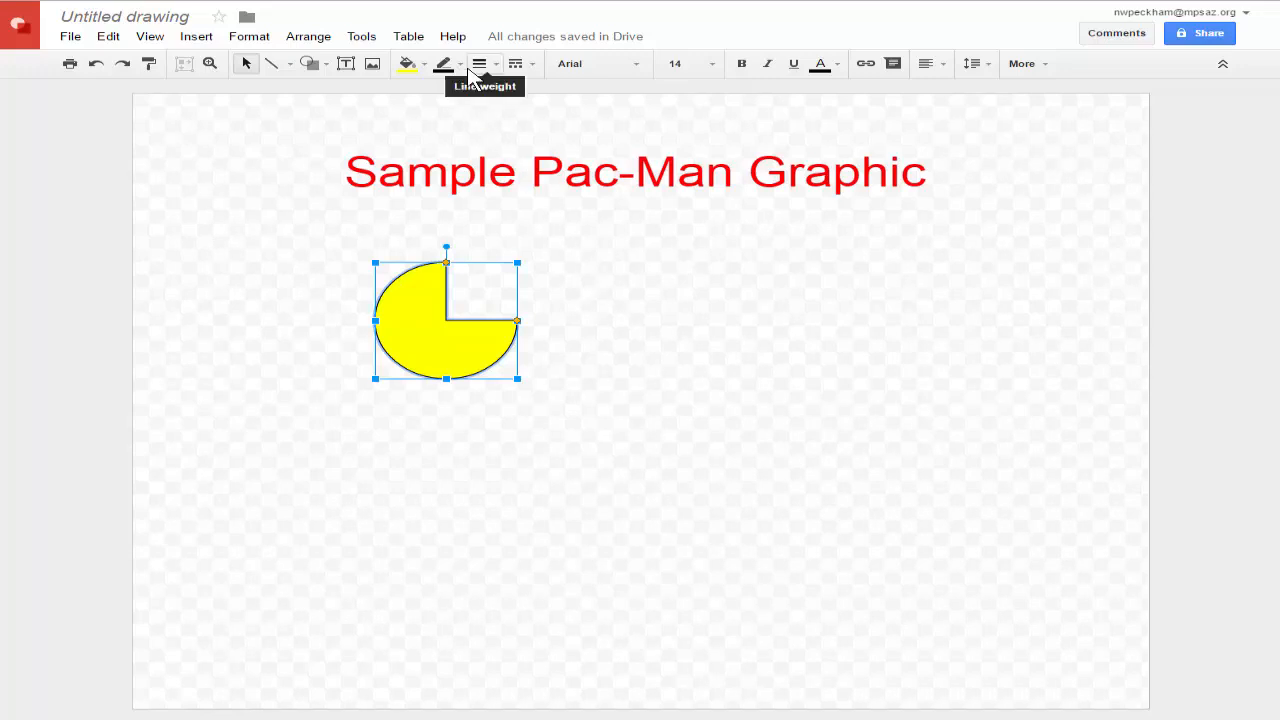
pyautogui.click(460, 66)
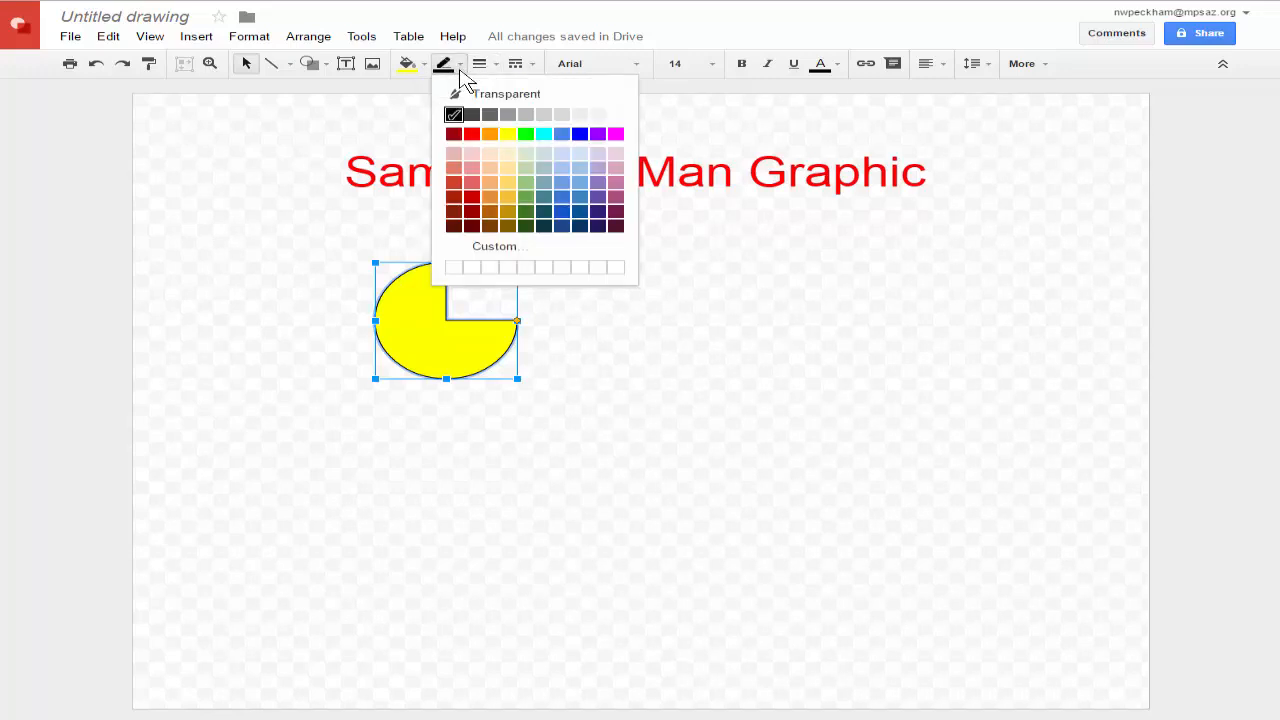
pyautogui.click(617, 120)
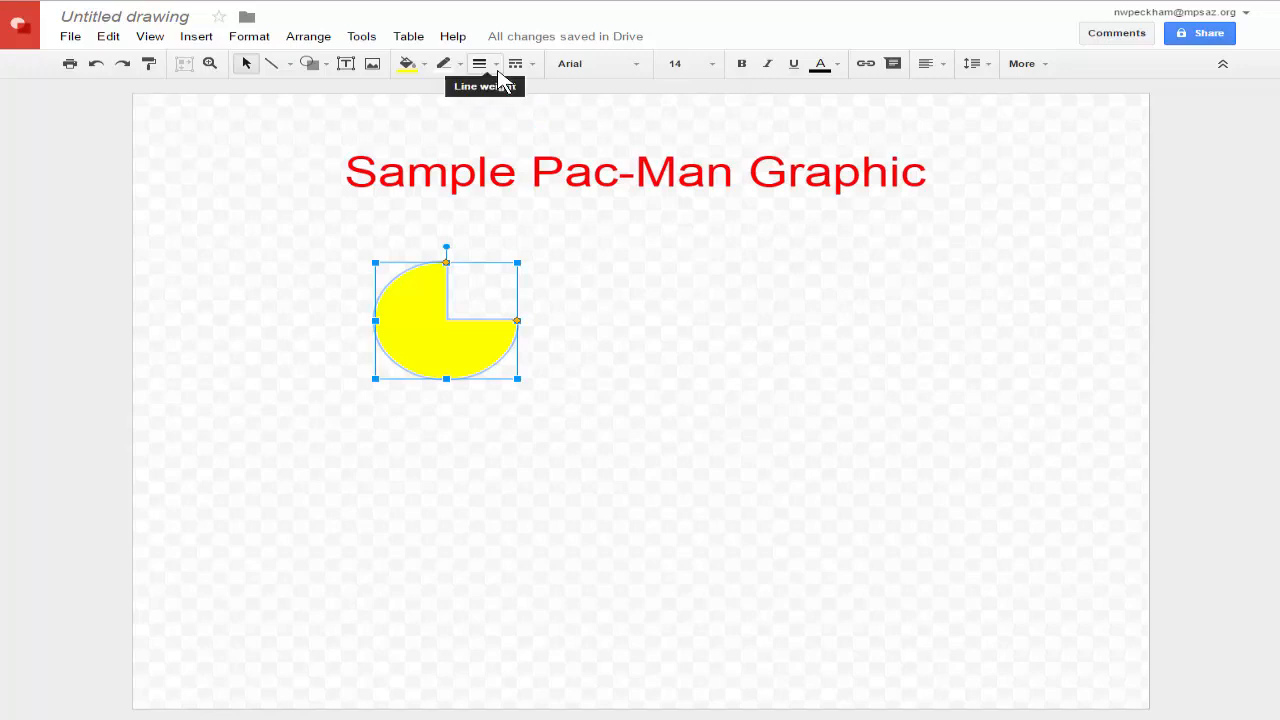
# Step: Try a 12px outline weight on the pie shape and settle on 8px
pyautogui.click(499, 76)
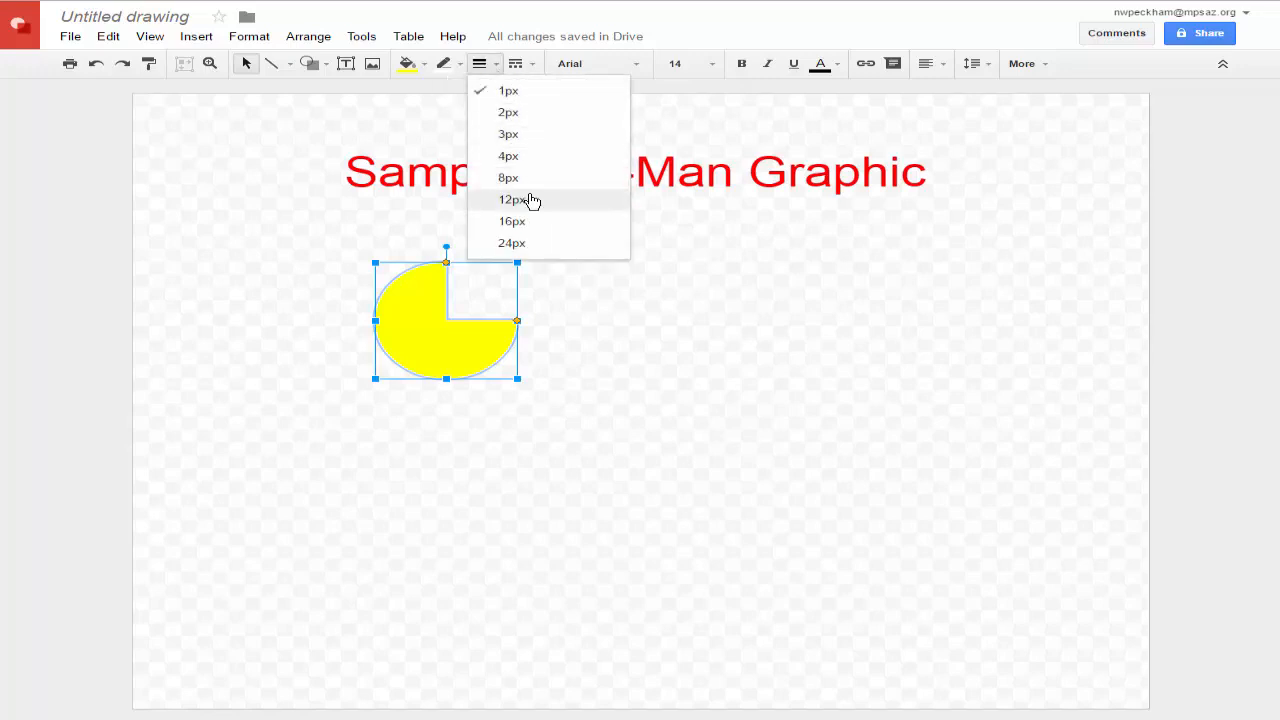
pyautogui.click(530, 200)
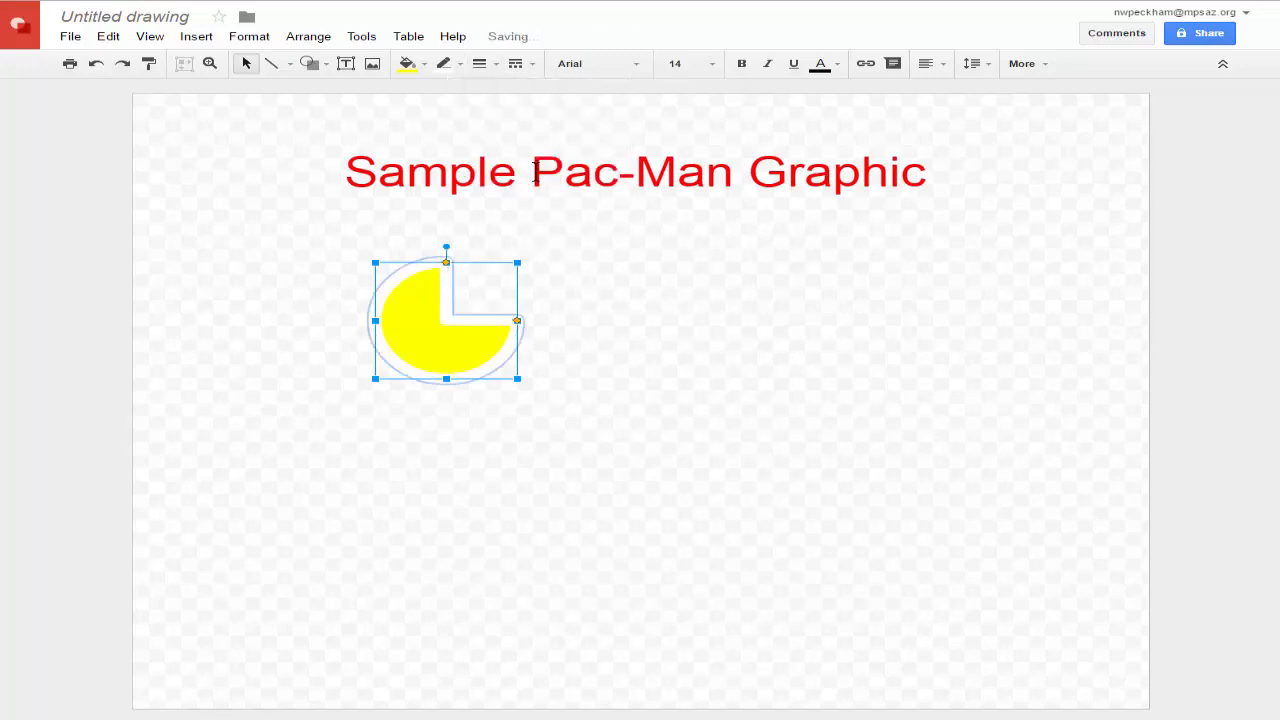
pyautogui.click(490, 65)
pyautogui.click(508, 178)
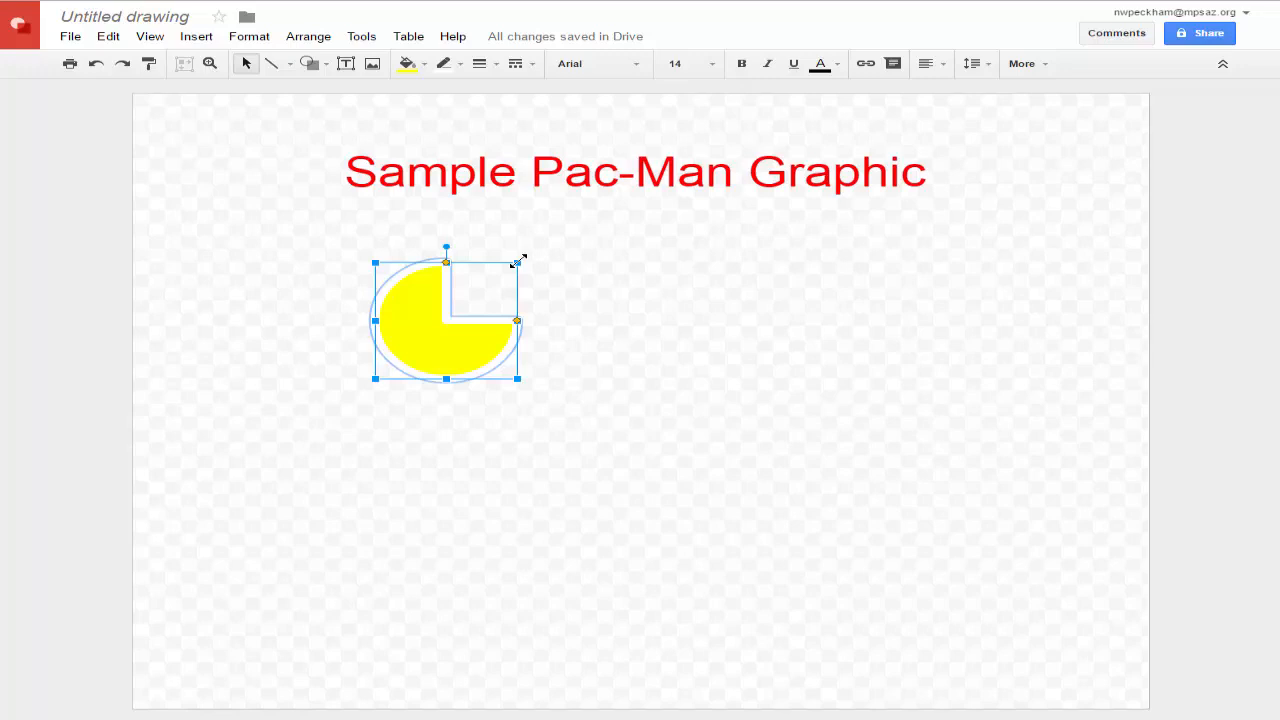
# Step: Enlarge the pie shape to about twice its size beneath the title's left half, and rotate it so the mouth faces right
pyautogui.moveTo(518, 261); pyautogui.dragTo(663, 251)
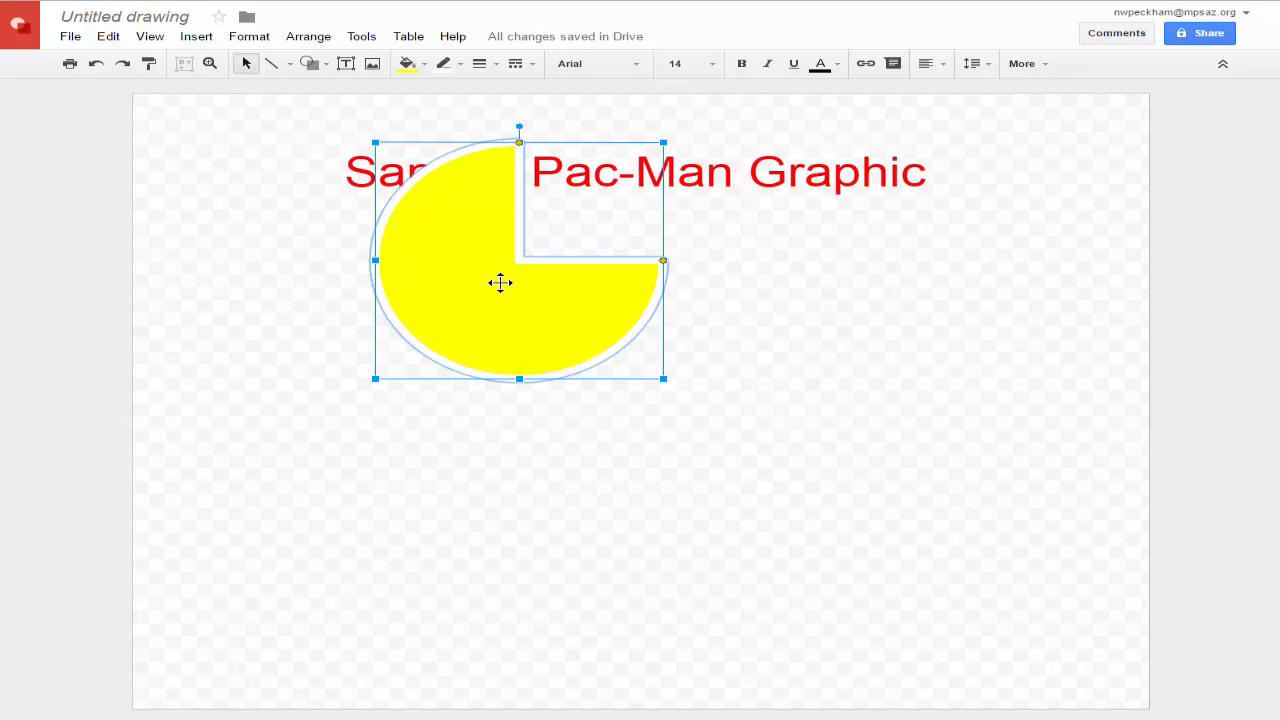
pyautogui.moveTo(500, 283); pyautogui.dragTo(382, 417)
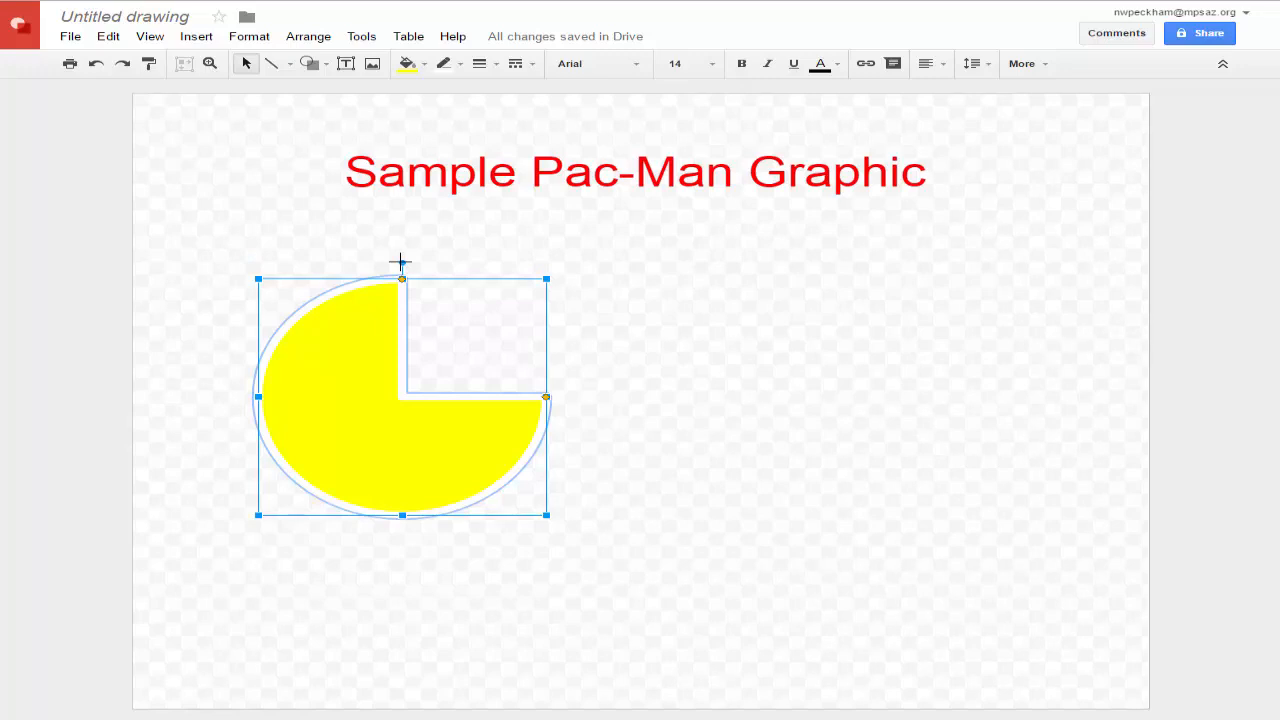
pyautogui.moveTo(400, 262); pyautogui.dragTo(508, 309)
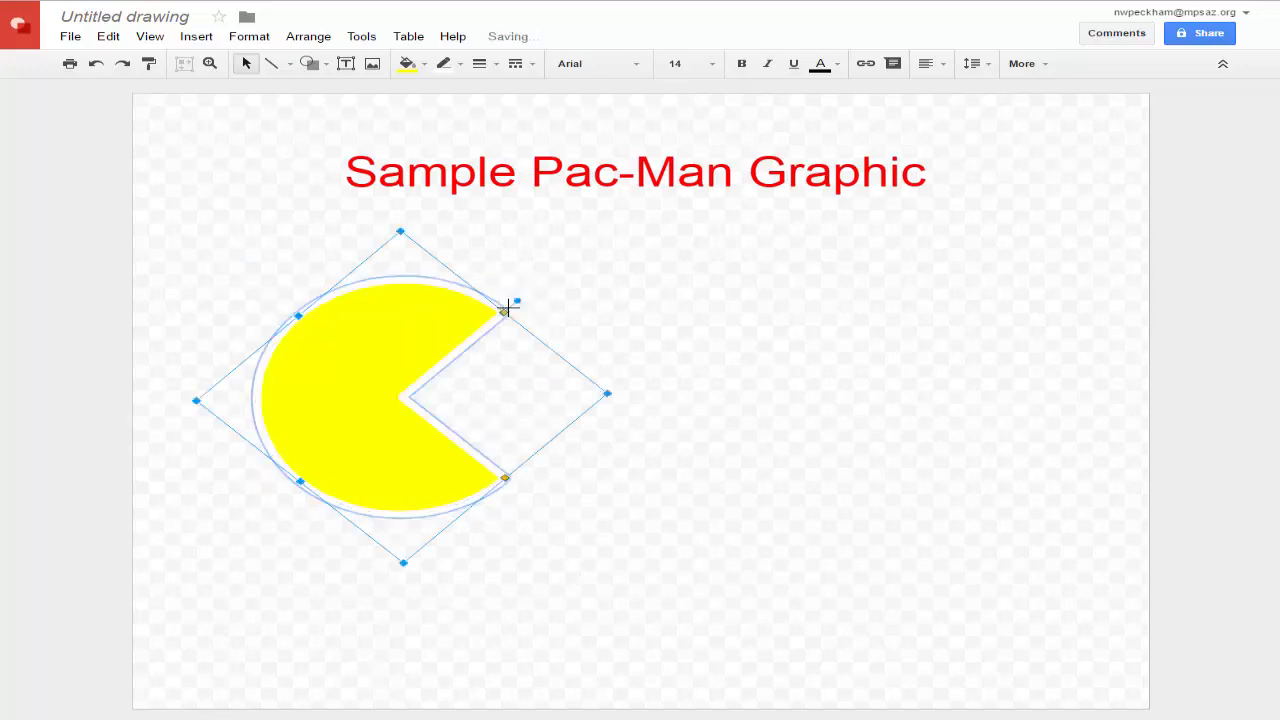
pyautogui.click(673, 350)
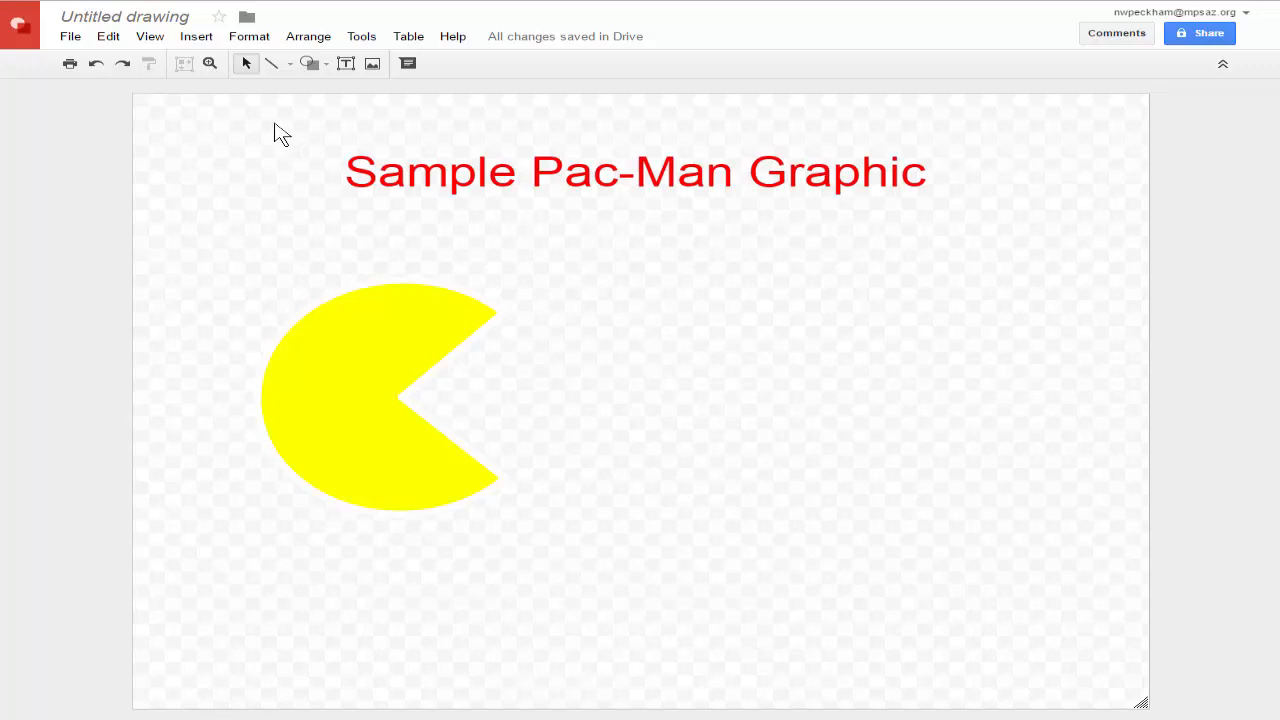
# Step: Search Google for "Pacman" images and insert the black one showing Pac-Man, a row of dots and four ghosts
pyautogui.click(192, 37)
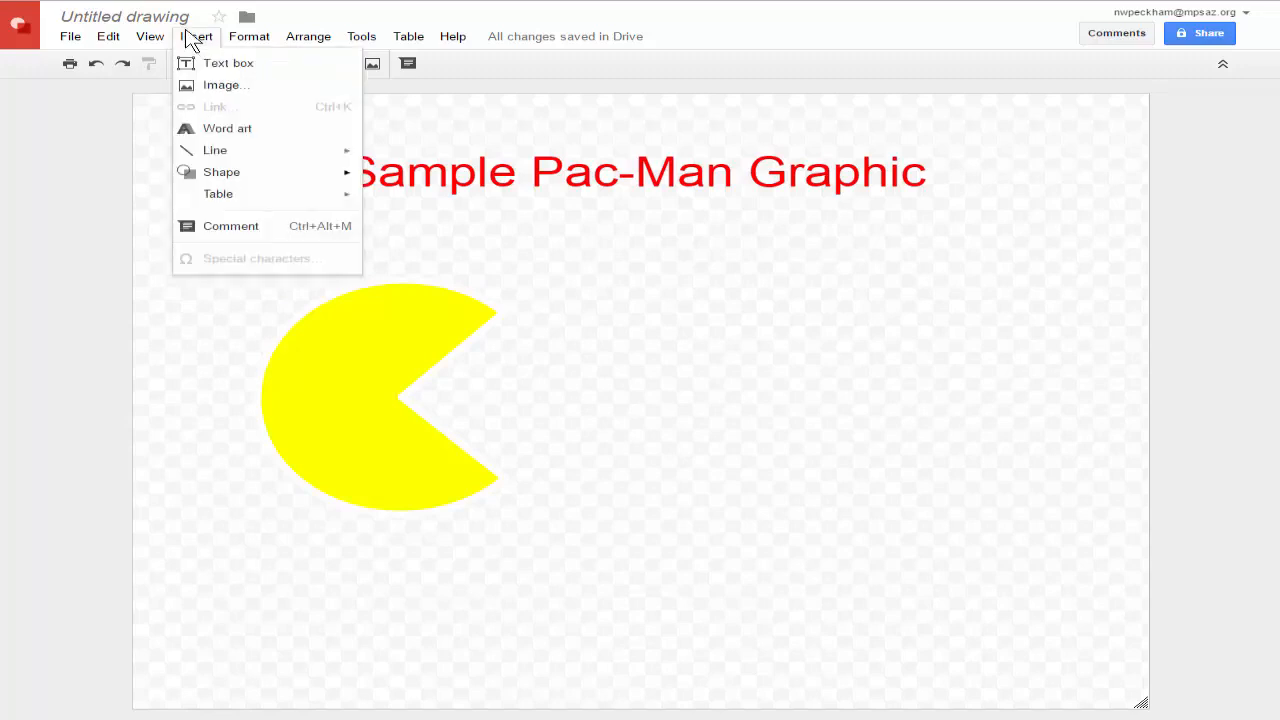
pyautogui.click(221, 85)
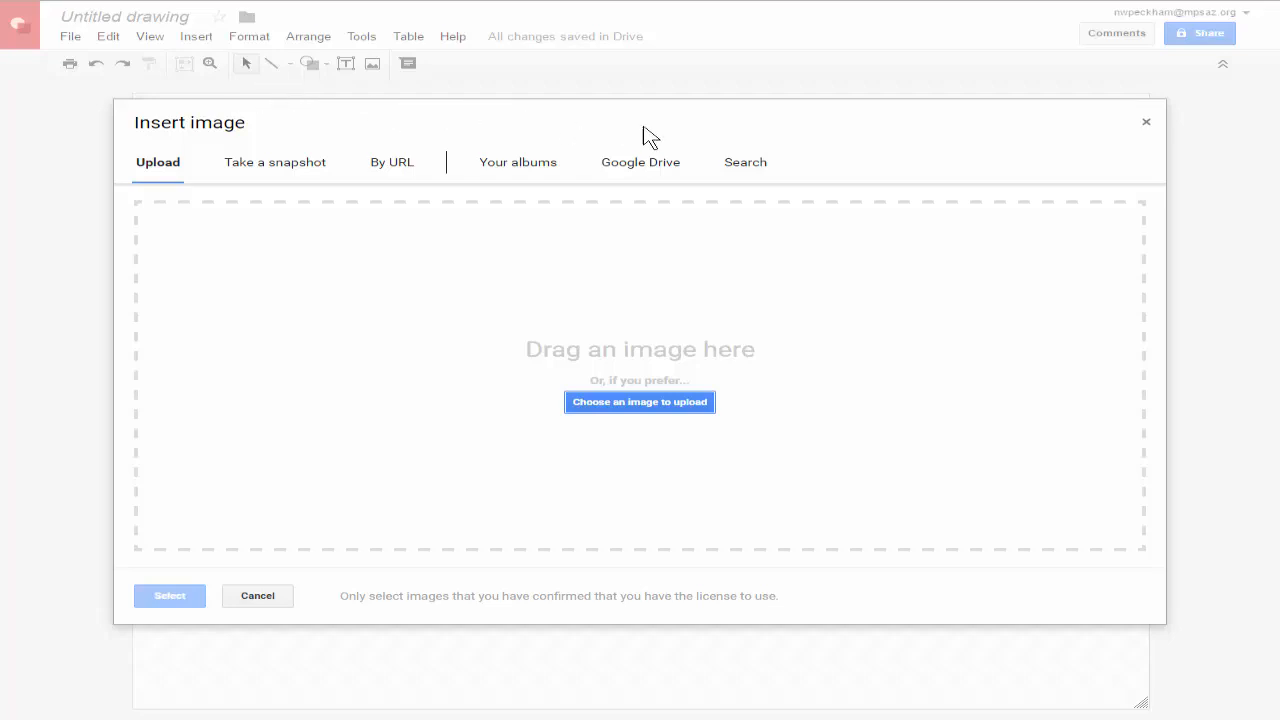
pyautogui.click(738, 163)
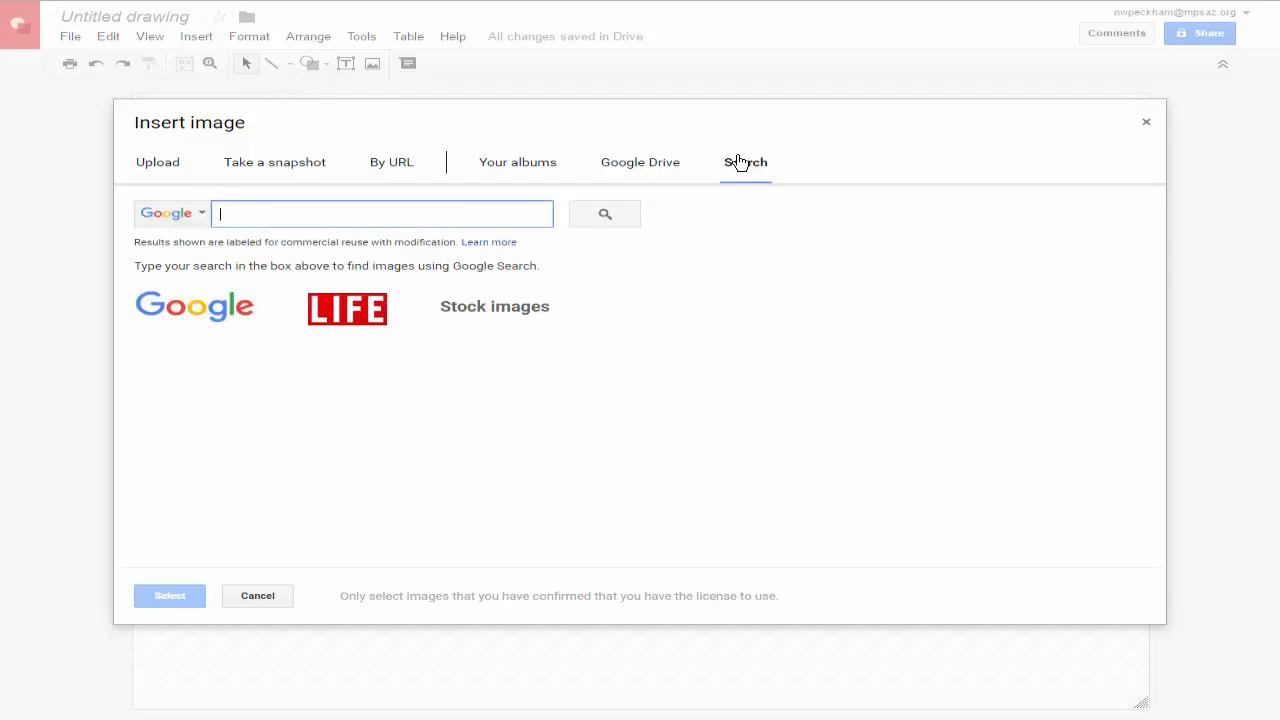
pyautogui.write('Pacman')
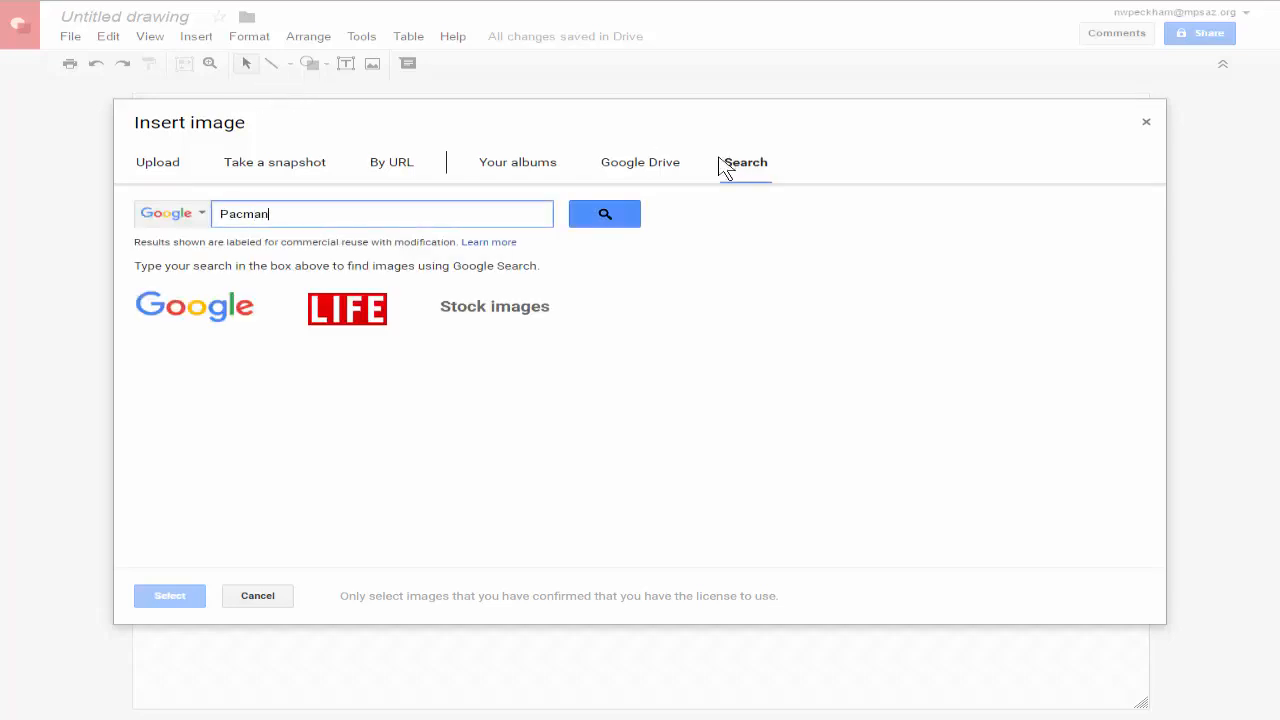
pyautogui.press('Return')
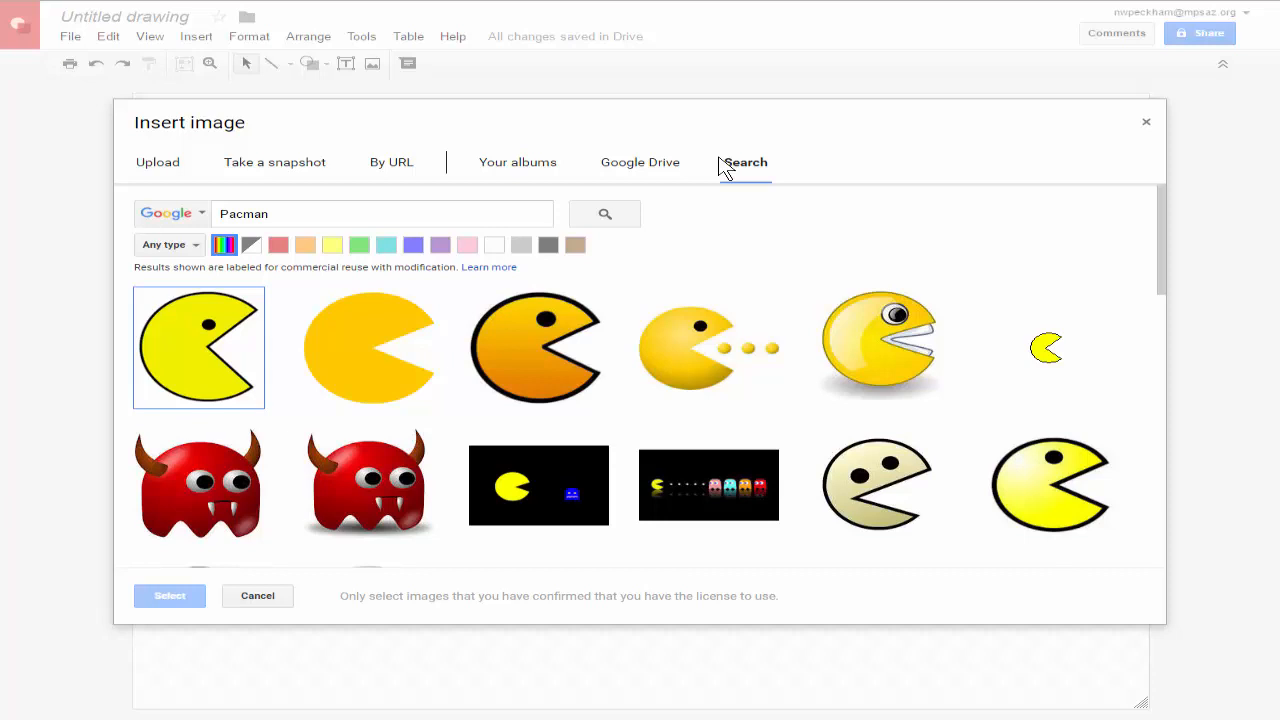
pyautogui.click(727, 476)
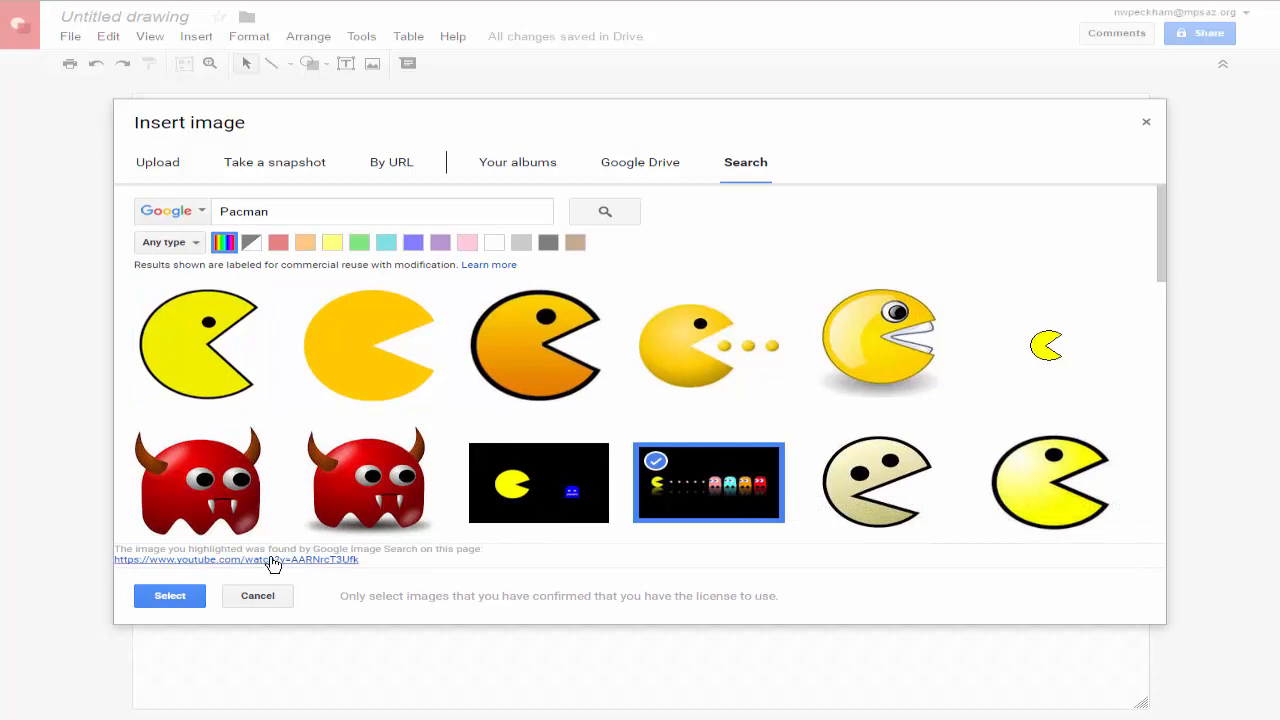
pyautogui.click(190, 595)
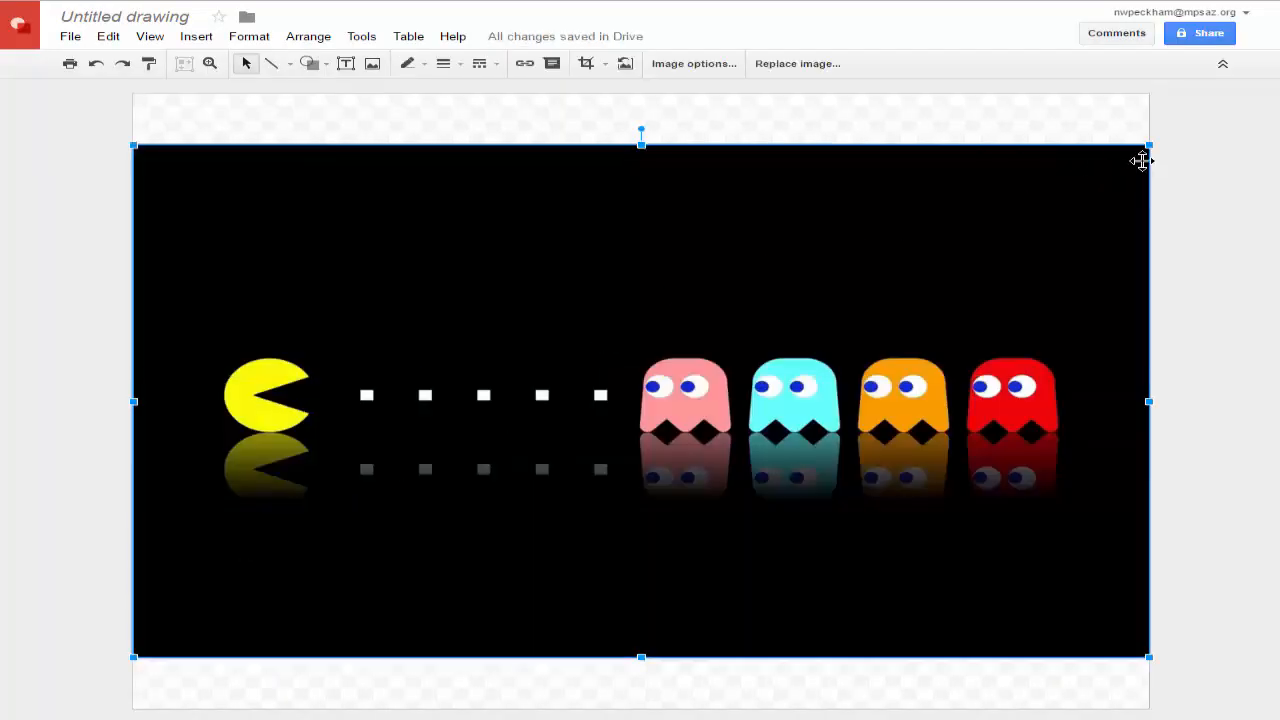
# Step: Shrink the ghost image to about half its width and place it to the right of the yellow Pac-Man shape
pyautogui.moveTo(1143, 151); pyautogui.dragTo(671, 431)
pyautogui.moveTo(560, 451); pyautogui.dragTo(1006, 331)
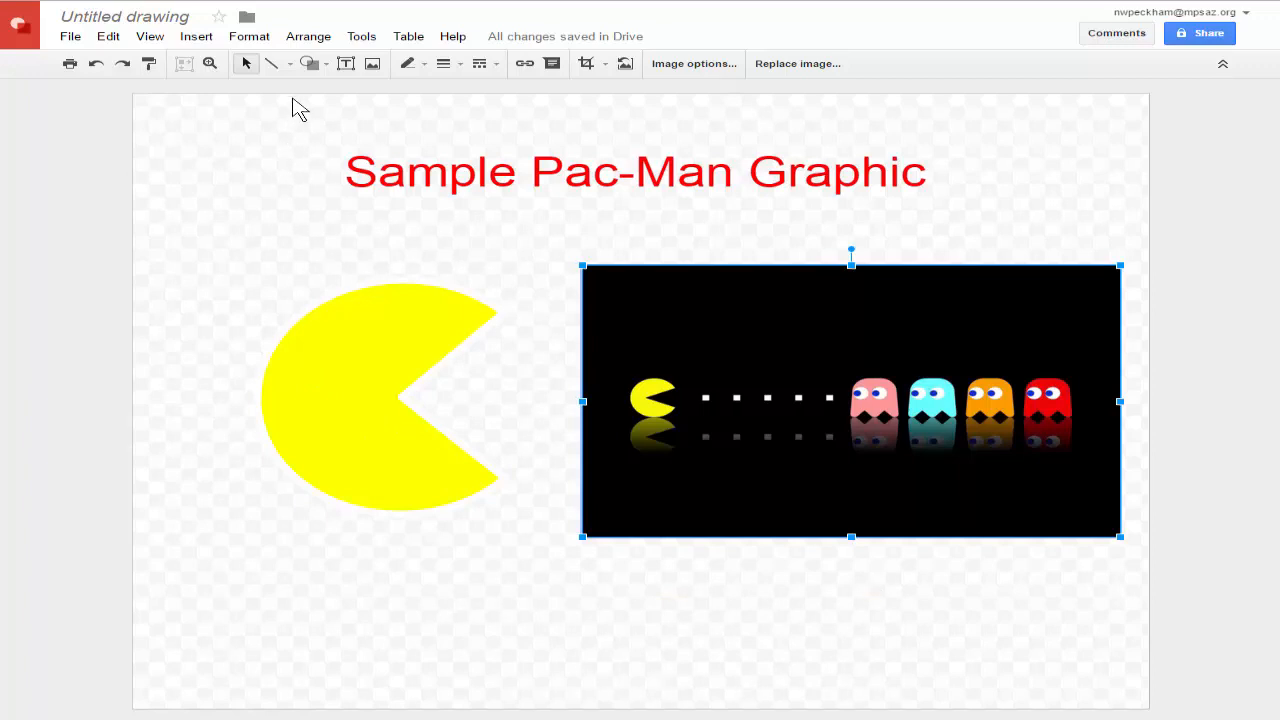
# Step: Trace the pink ghost in the inserted image as a closed polyline, including its zigzag bottom edge
pyautogui.click(289, 64)
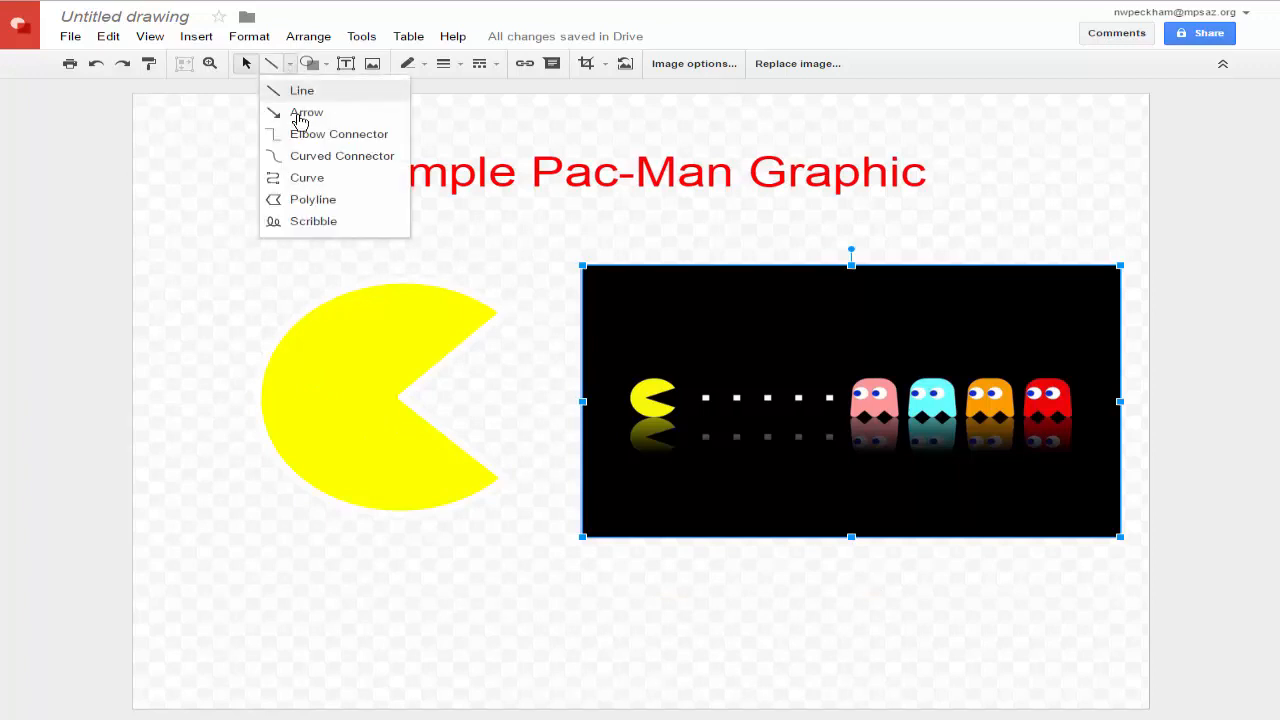
pyautogui.click(313, 200)
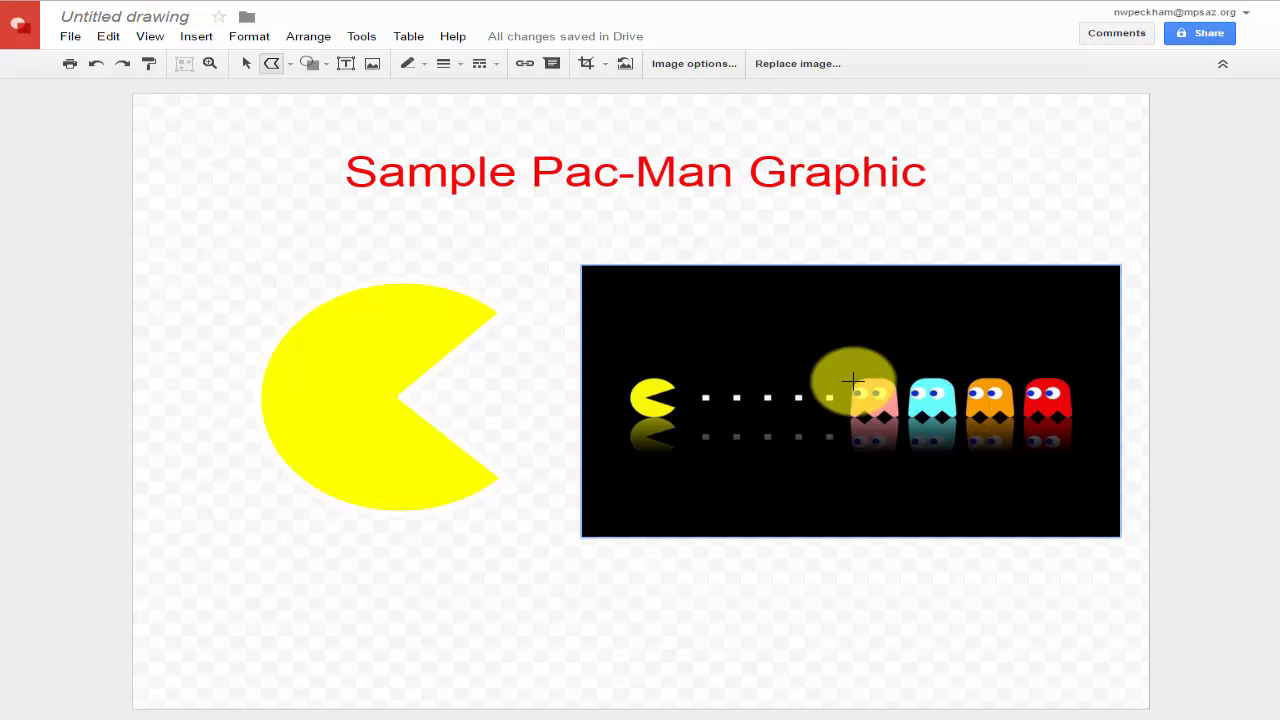
pyautogui.click(853, 381)
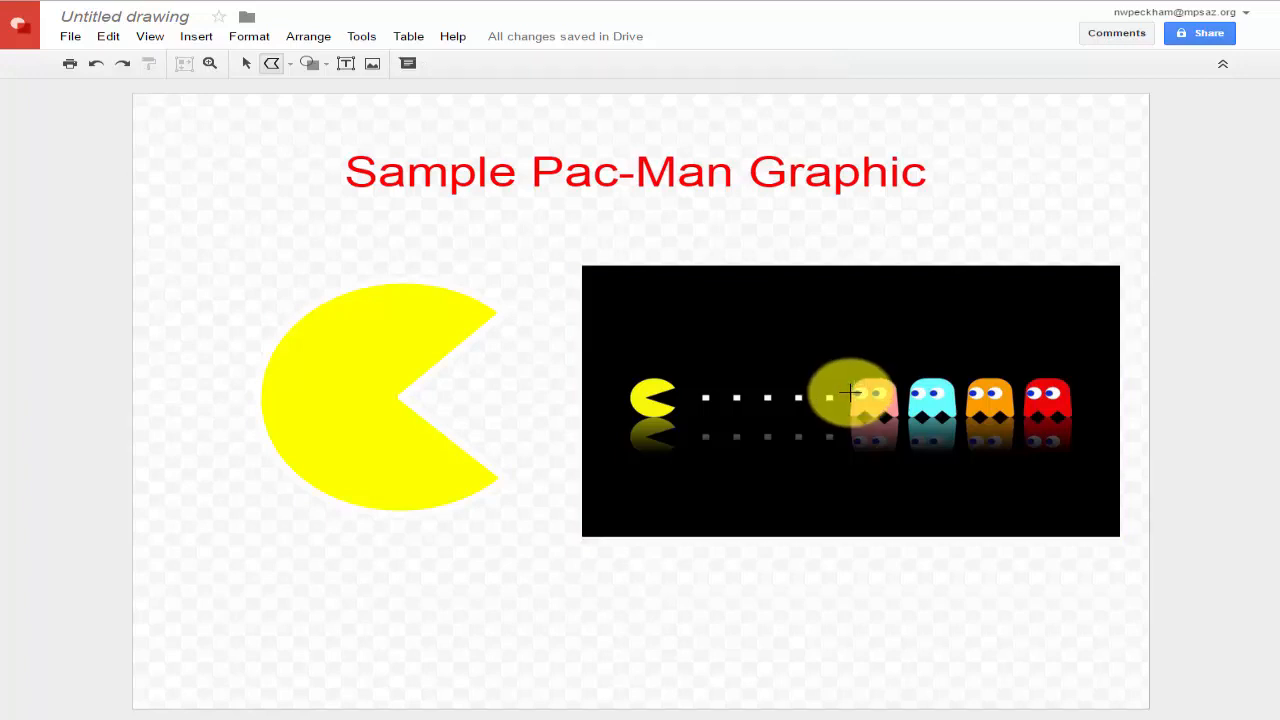
pyautogui.click(849, 403)
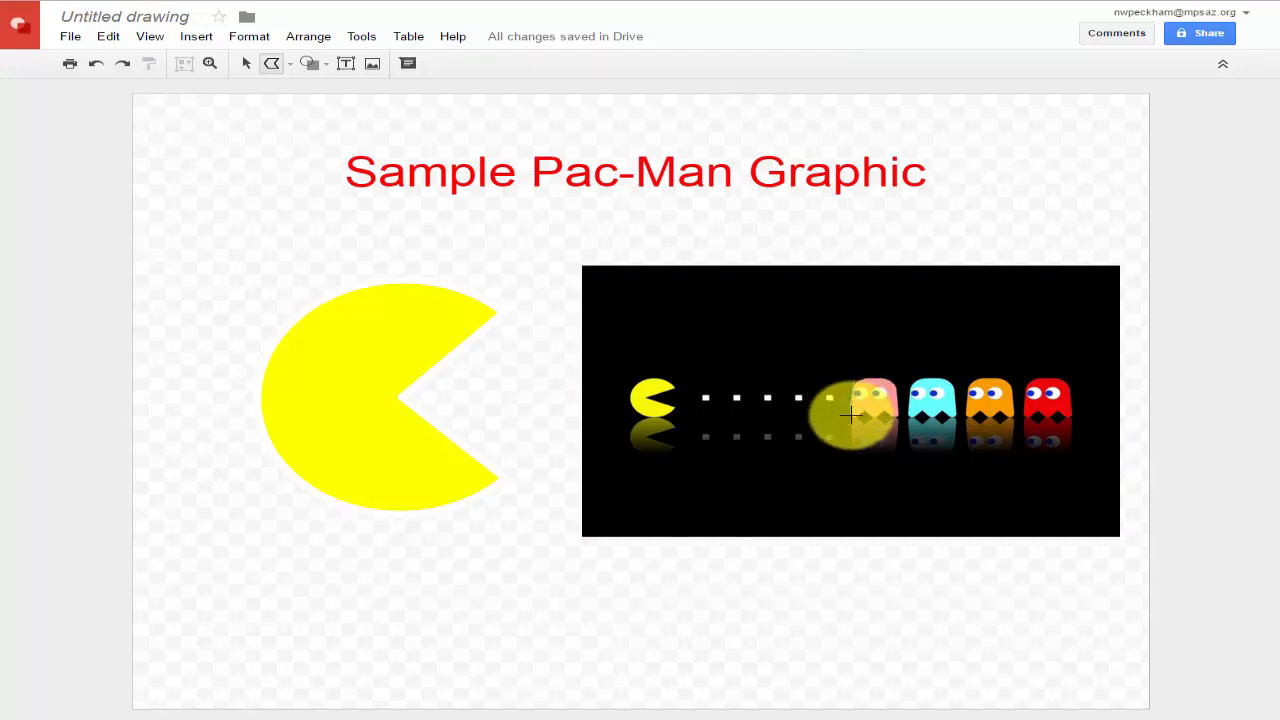
pyautogui.click(852, 416)
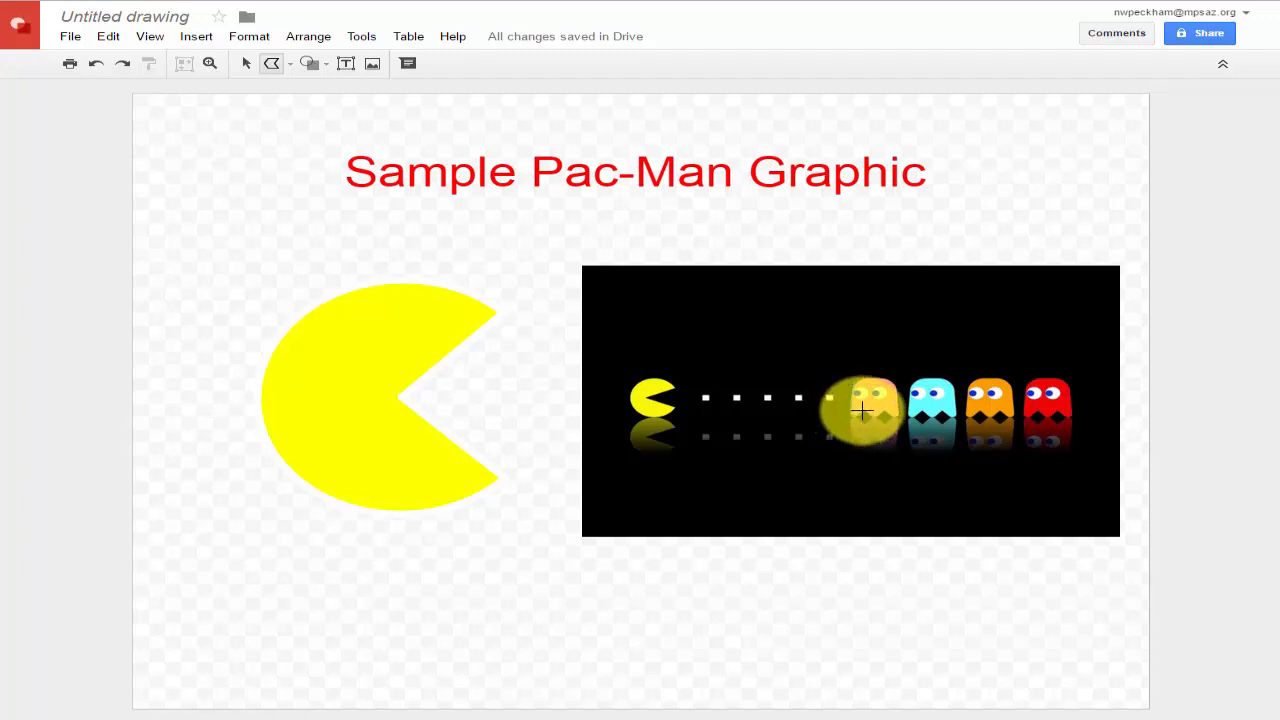
pyautogui.click(863, 410)
pyautogui.click(872, 419)
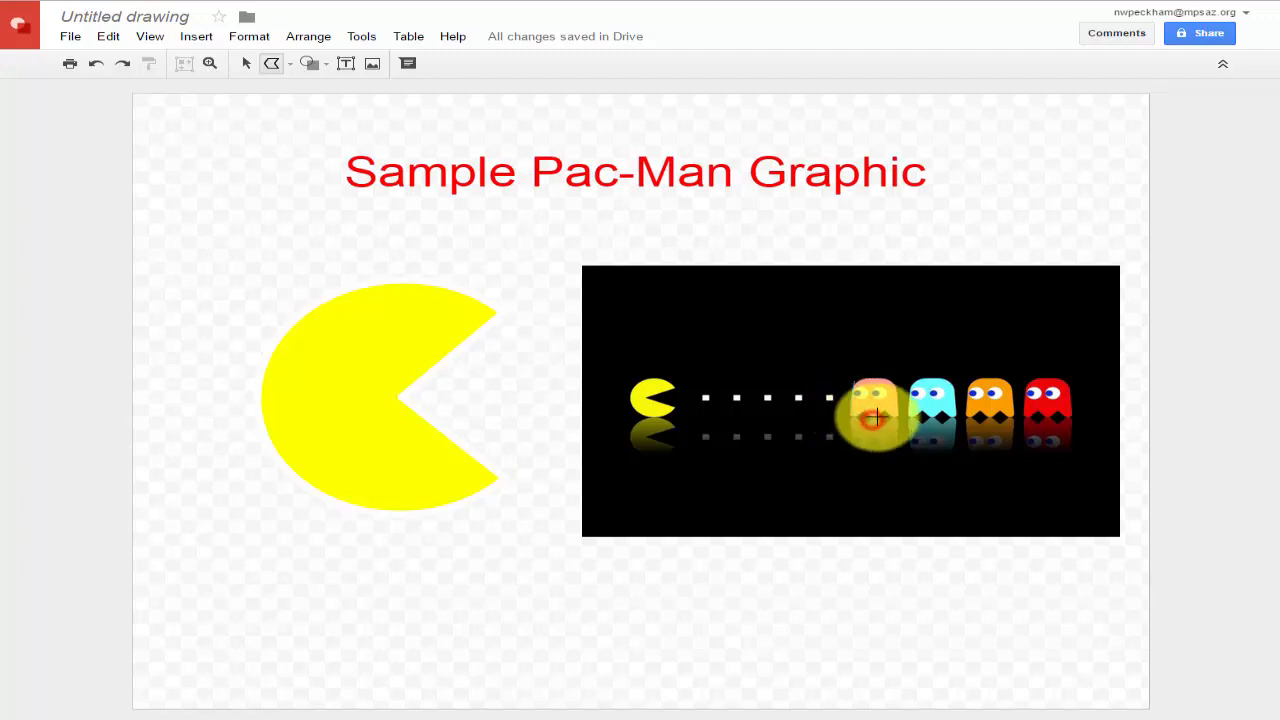
pyautogui.click(882, 408)
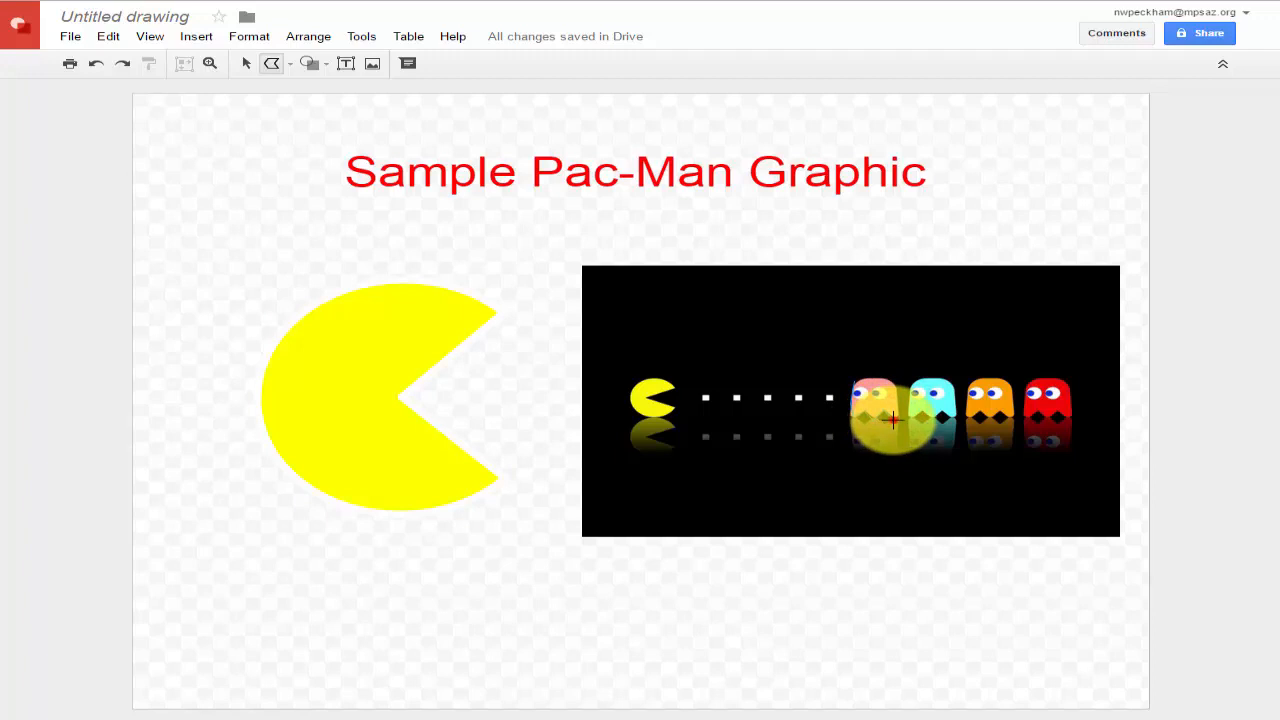
pyautogui.click(894, 412)
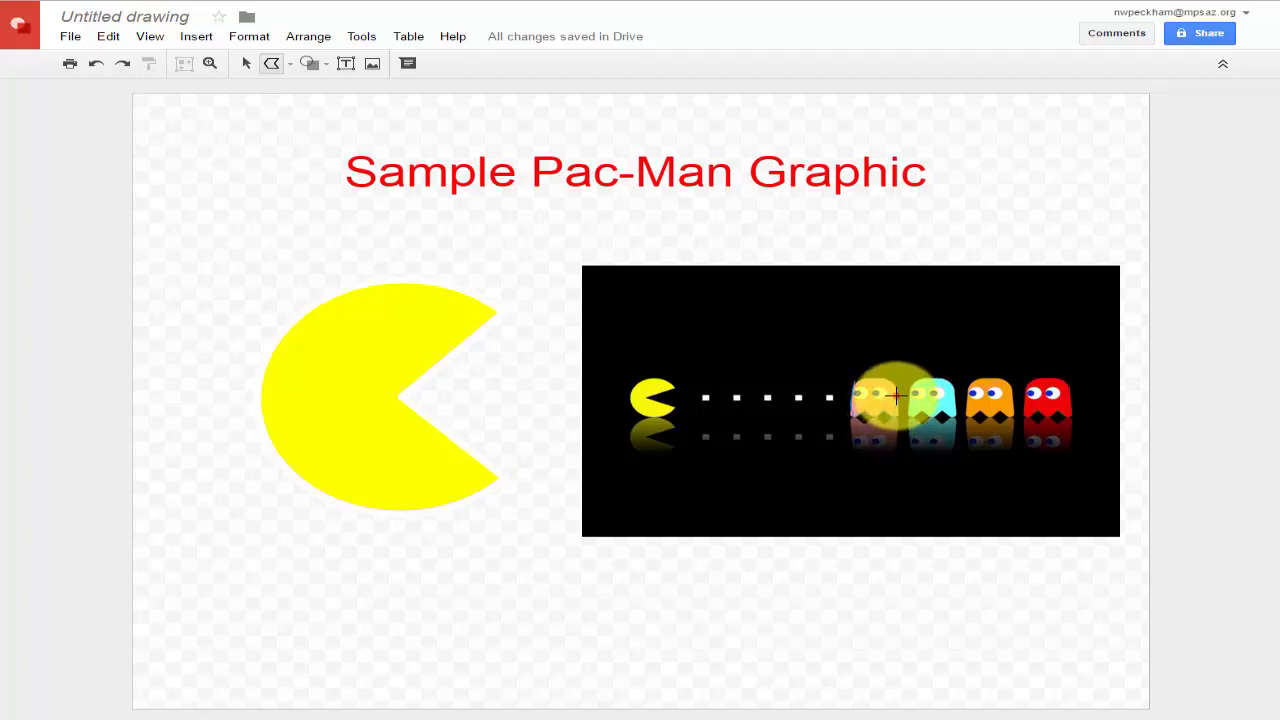
pyautogui.click(892, 393)
pyautogui.click(891, 380)
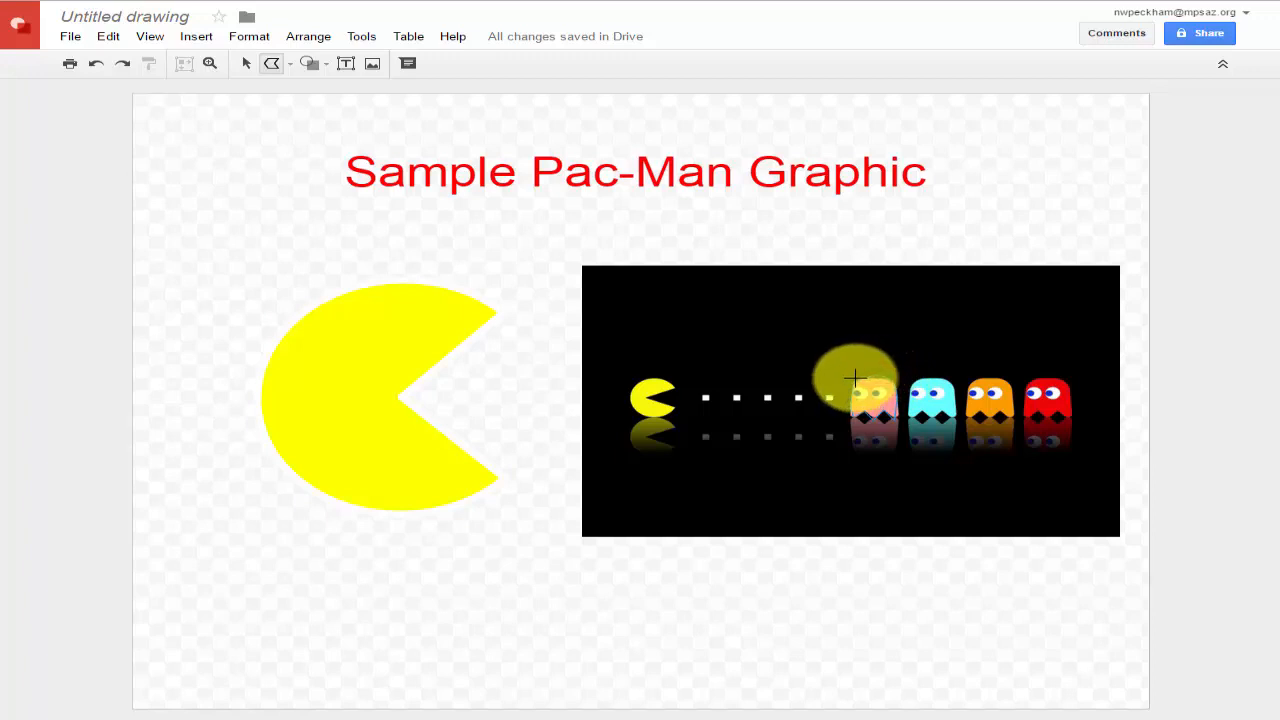
pyautogui.click(855, 377)
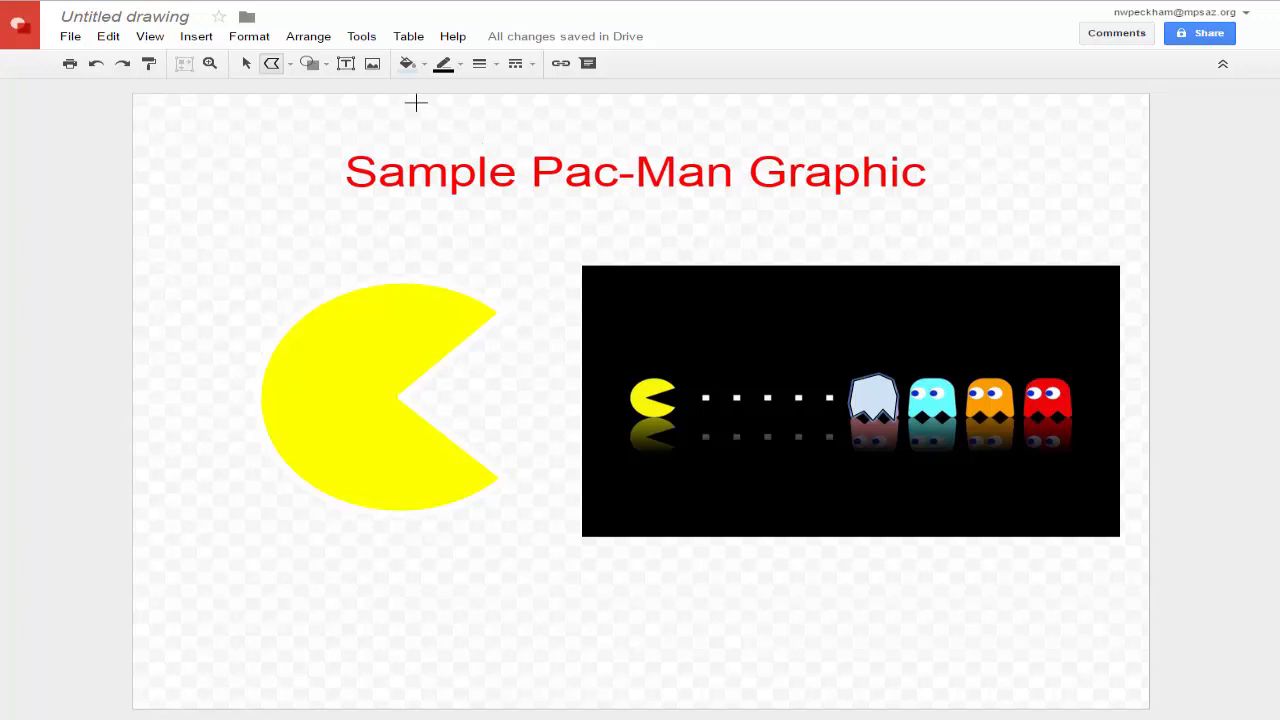
# Step: Fill the traced ghost with red and delete the black reference image behind it
pyautogui.click(416, 68)
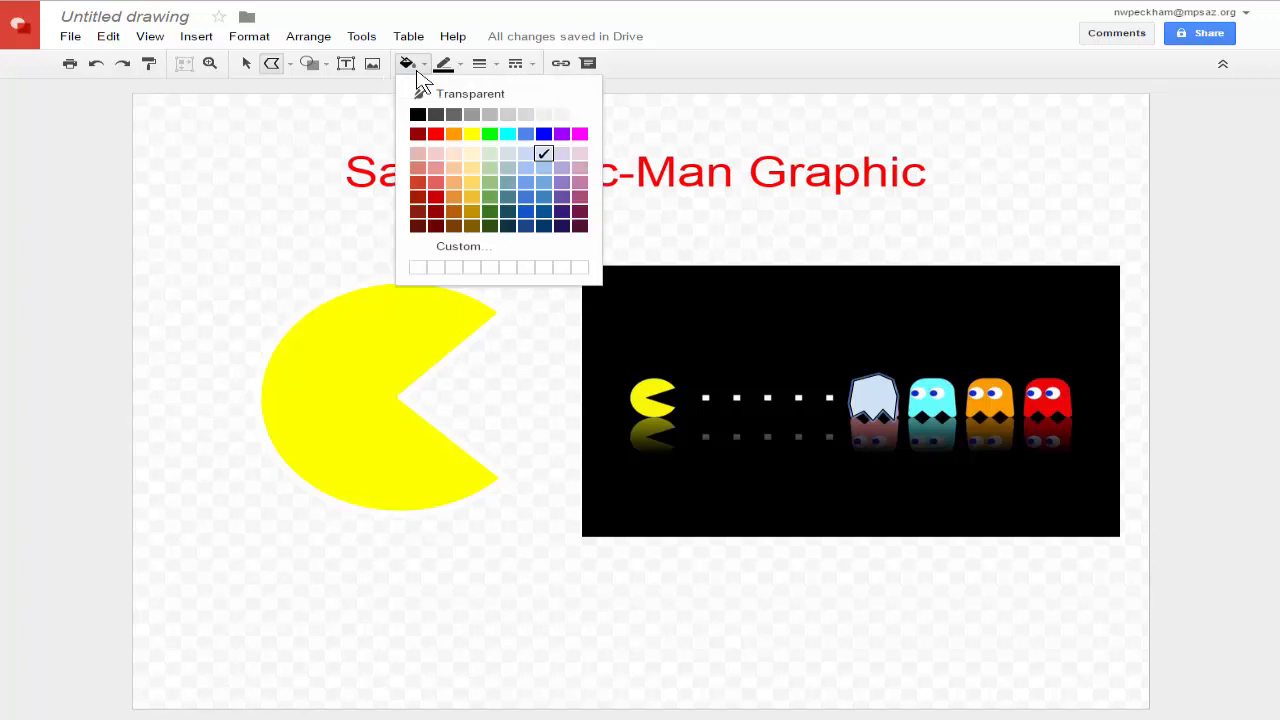
pyautogui.click(436, 134)
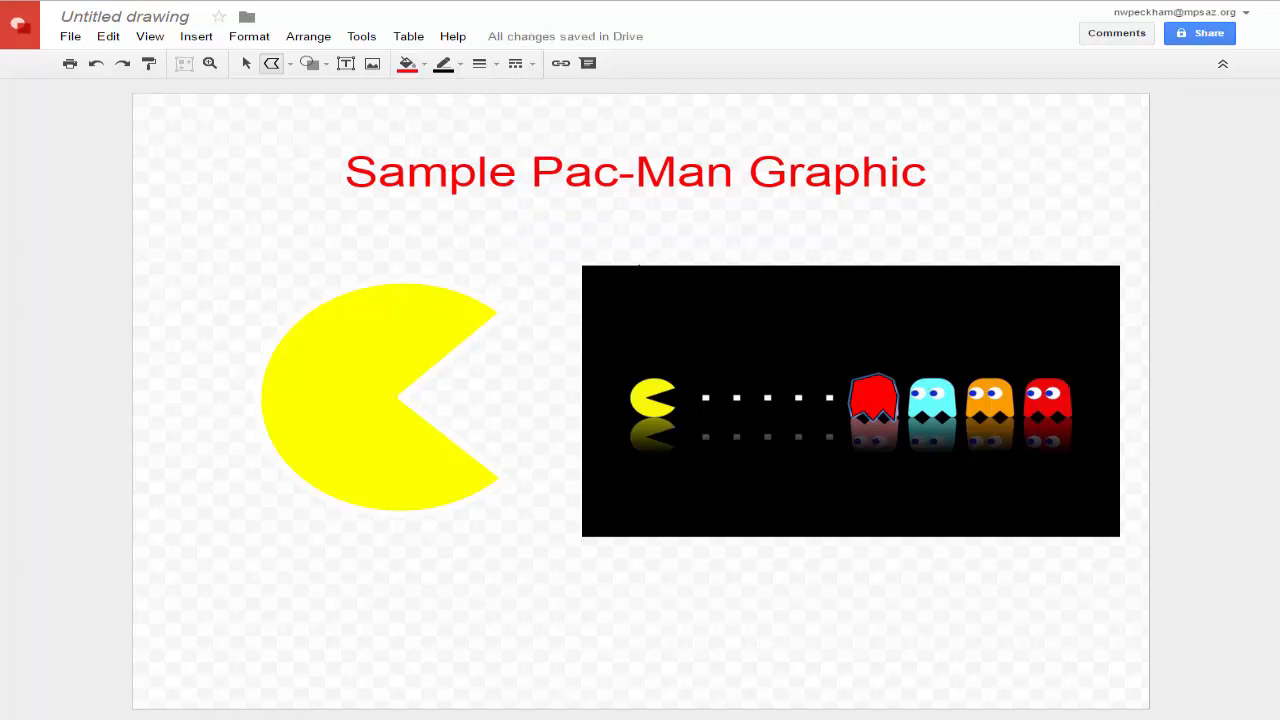
pyautogui.click(247, 63)
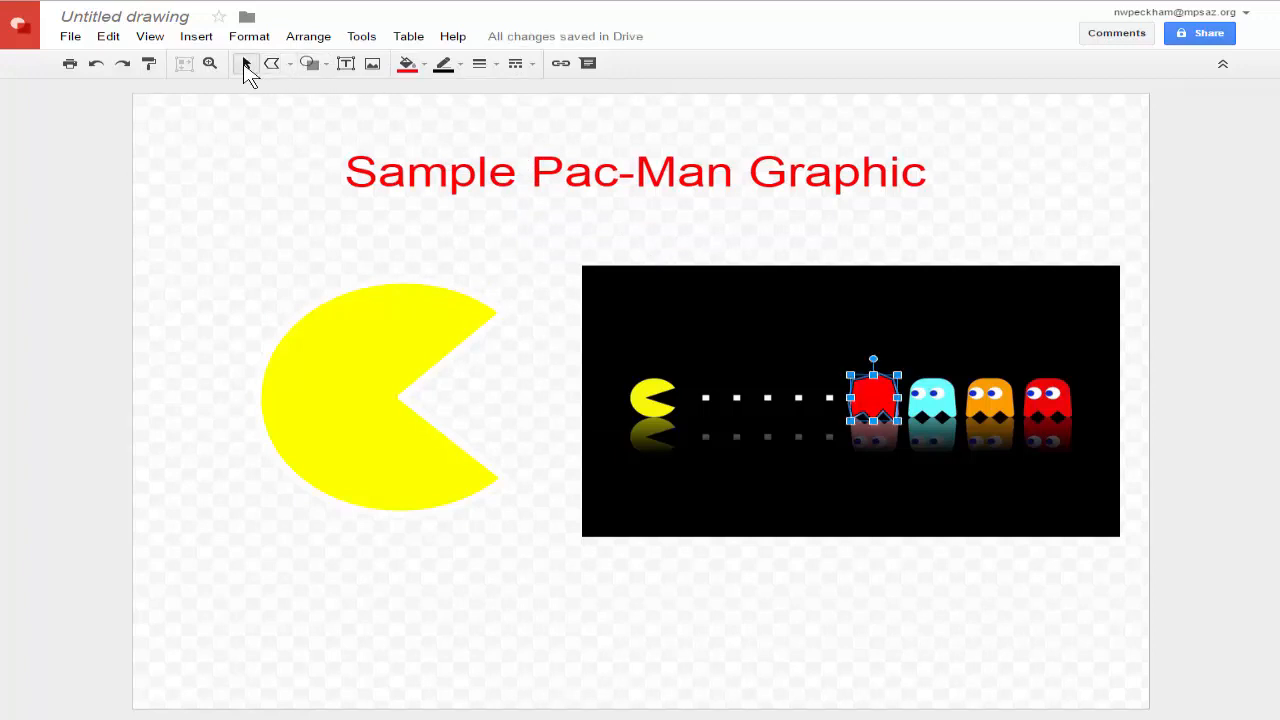
pyautogui.click(649, 291)
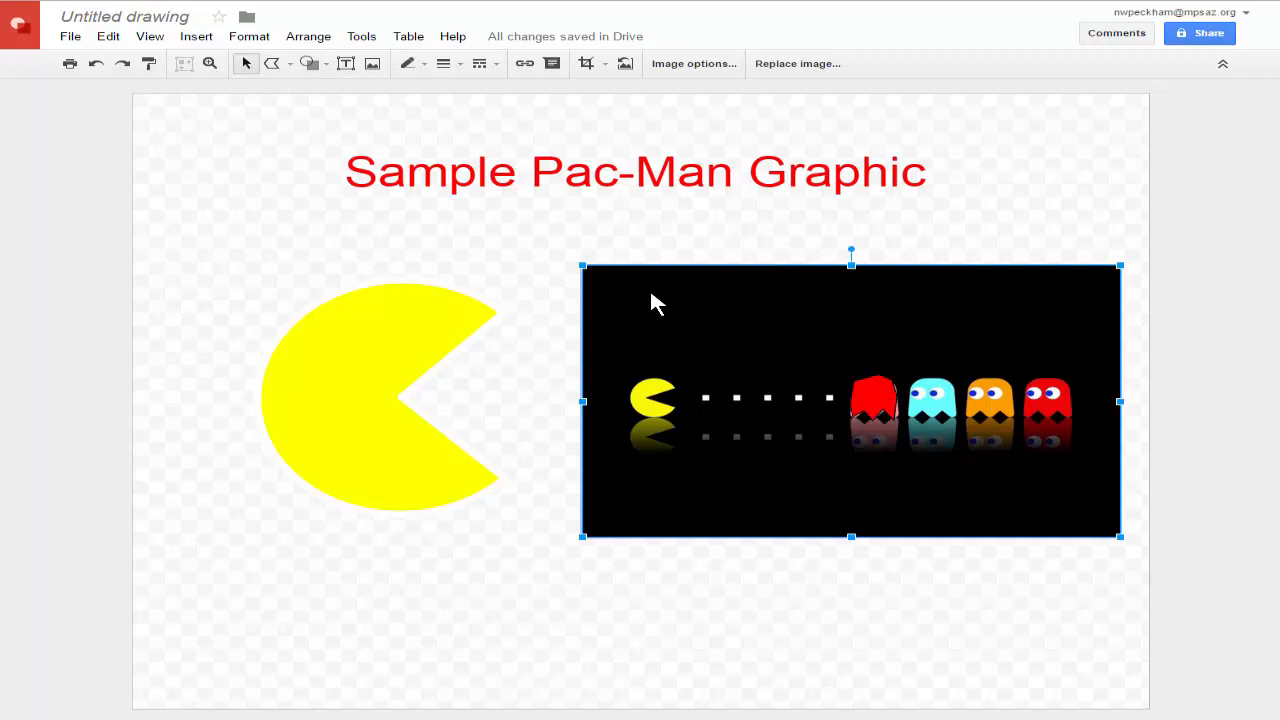
pyautogui.press('Delete')
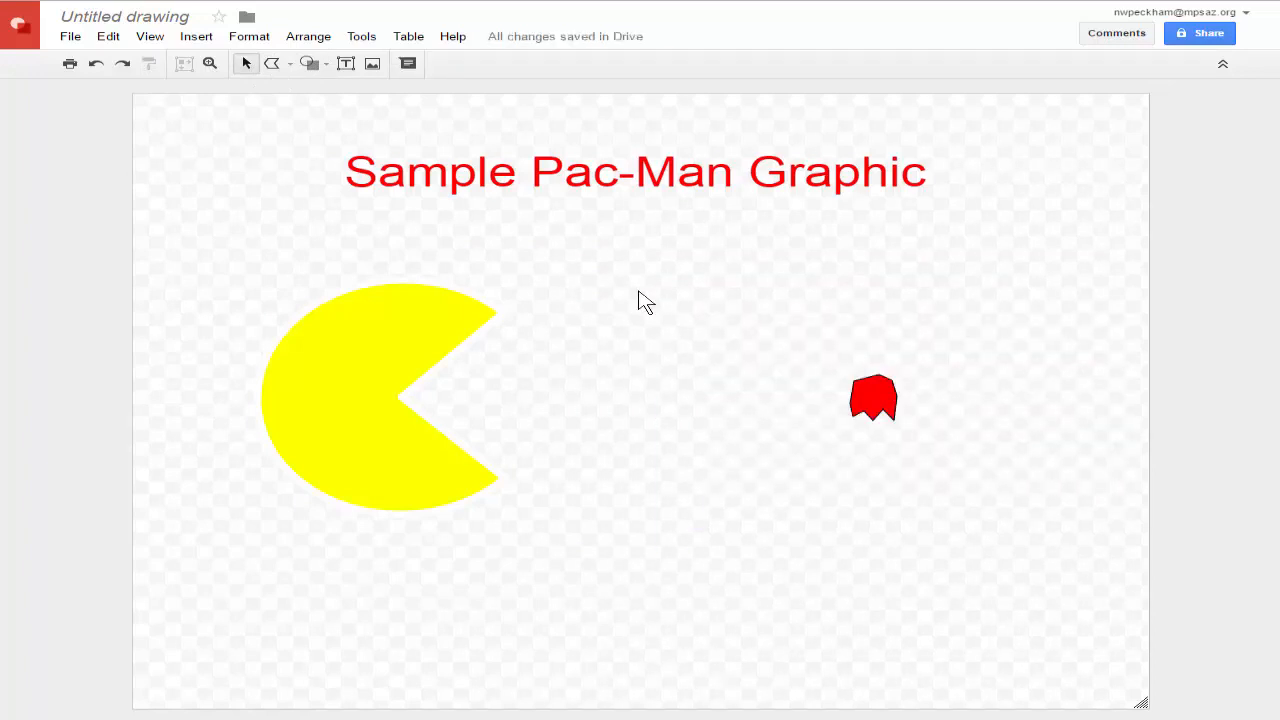
# Step: Draw a tiny oval as the left eye on the upper part of the red ghost
pyautogui.click(197, 37)
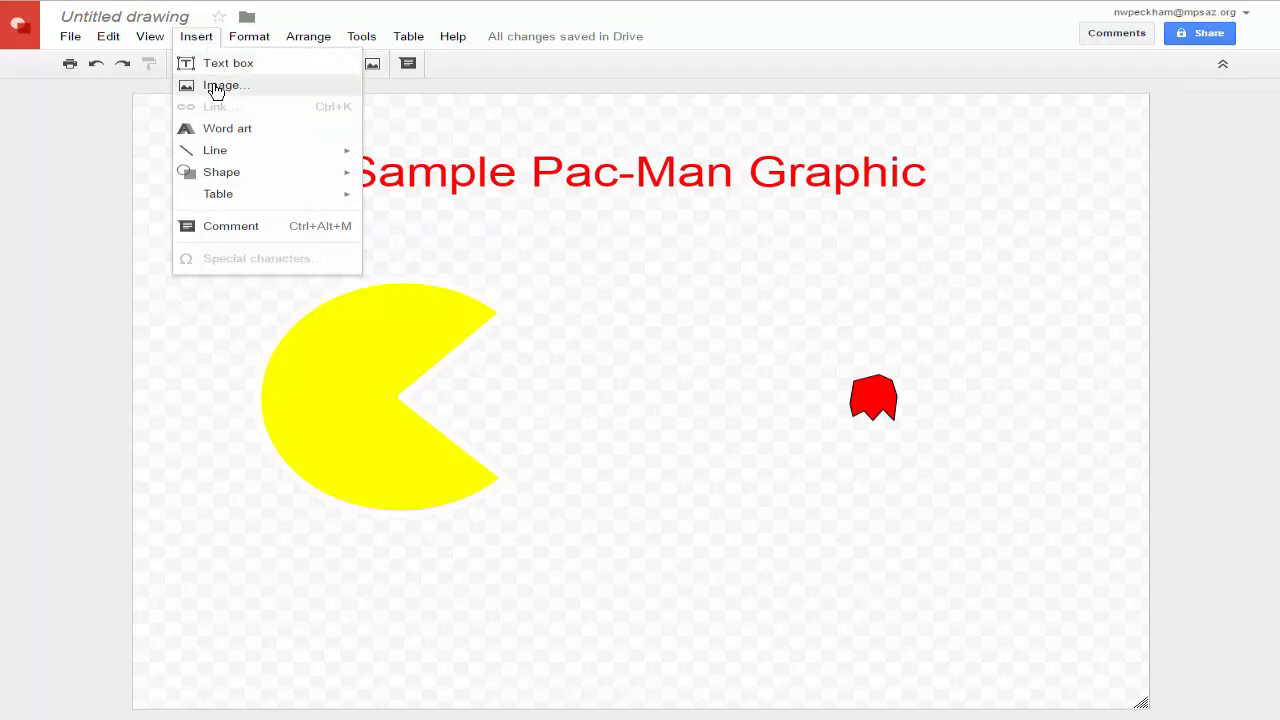
pyautogui.moveTo(231, 174)
pyautogui.moveTo(376, 181)
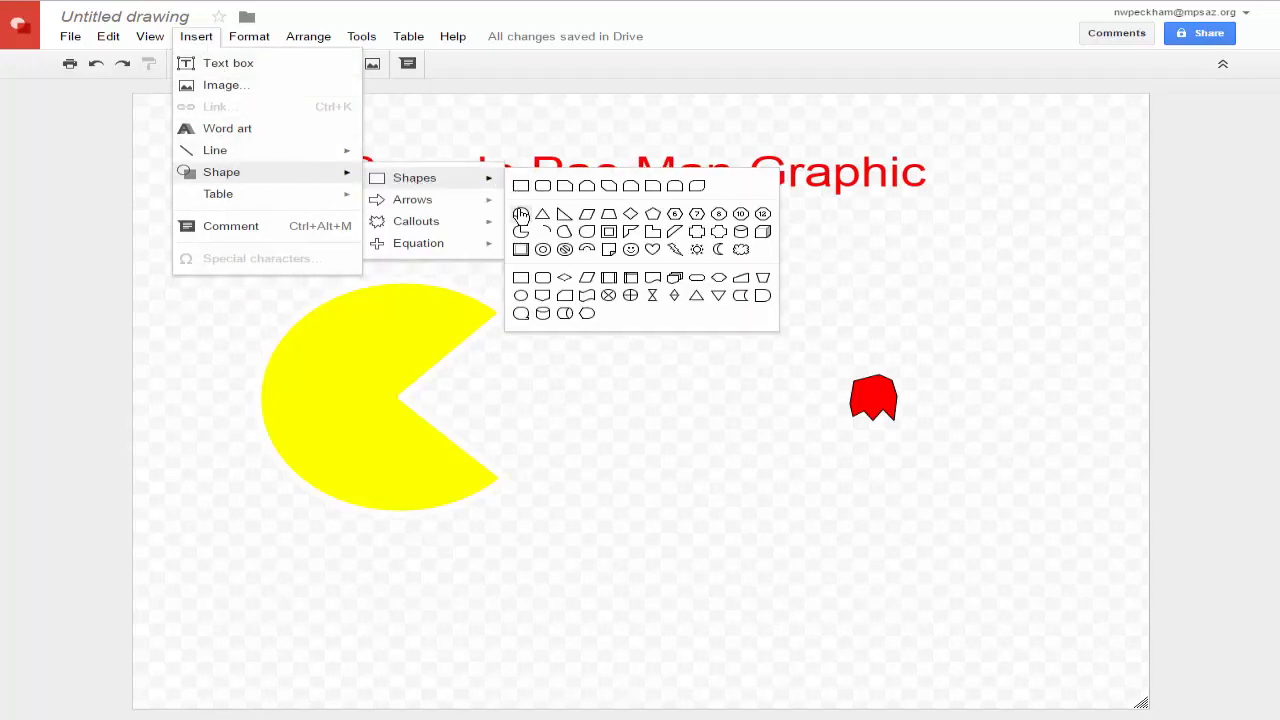
pyautogui.click(520, 214)
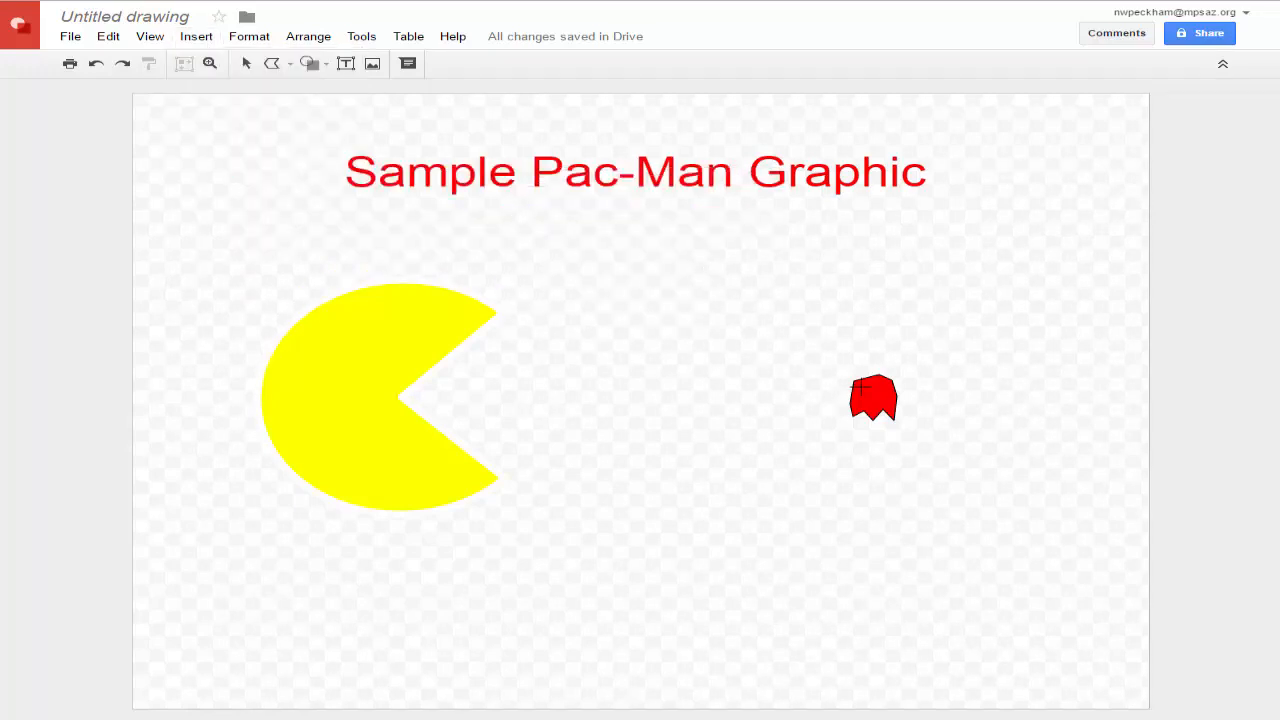
pyautogui.moveTo(862, 387); pyautogui.dragTo(869, 396)
pyautogui.click(857, 366)
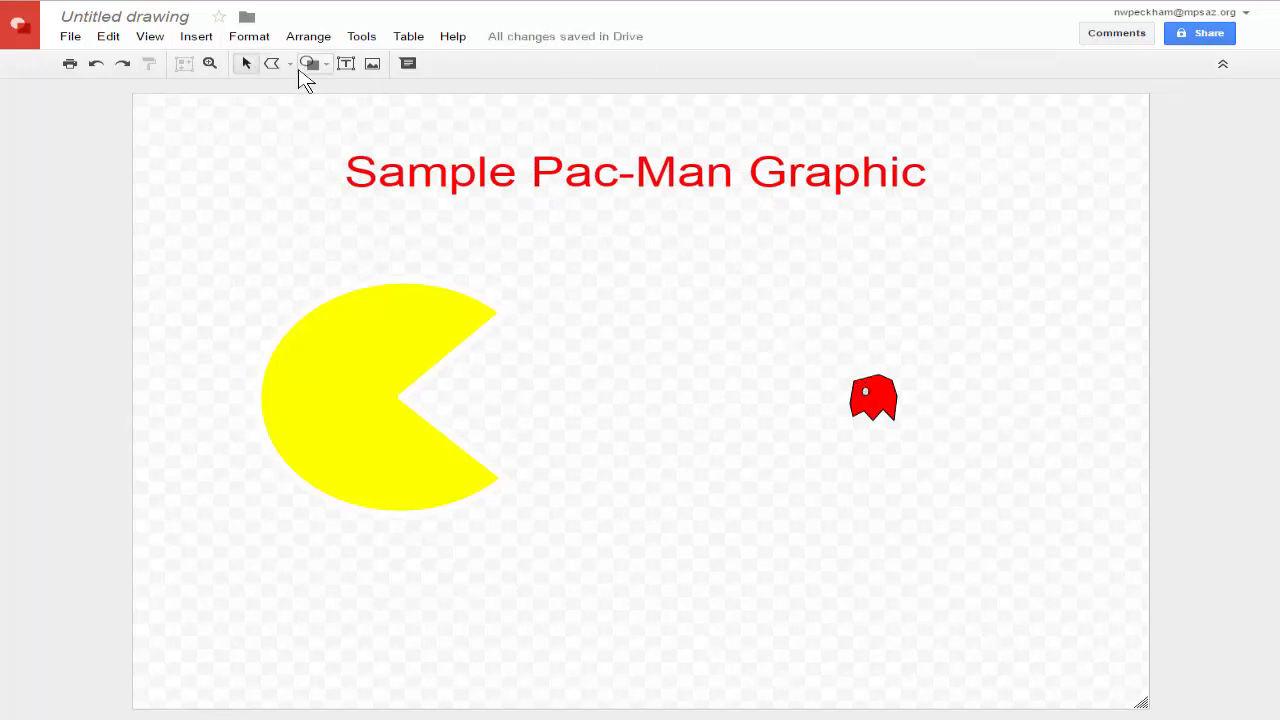
# Step: Add a matching tiny oval as the ghost's right eye, level with the left one
pyautogui.click(196, 36)
pyautogui.moveTo(222, 172)
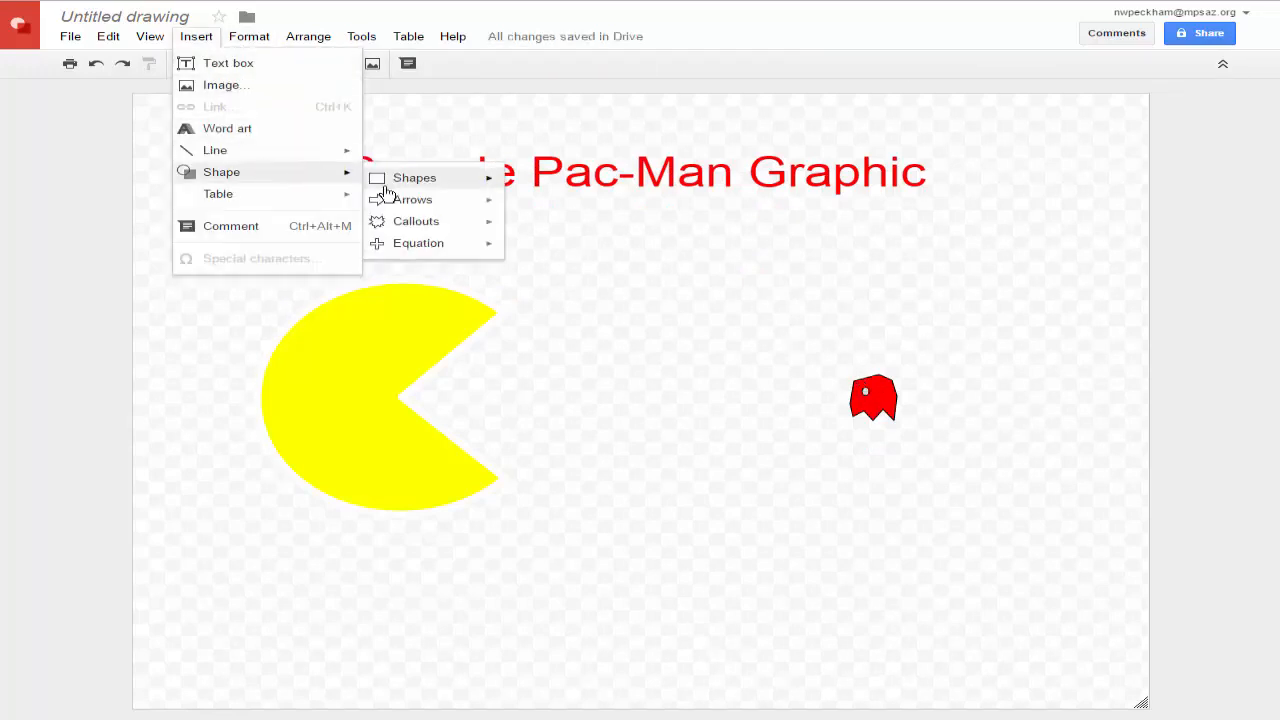
pyautogui.moveTo(400, 180)
pyautogui.click(520, 214)
pyautogui.moveTo(876, 387); pyautogui.dragTo(884, 396)
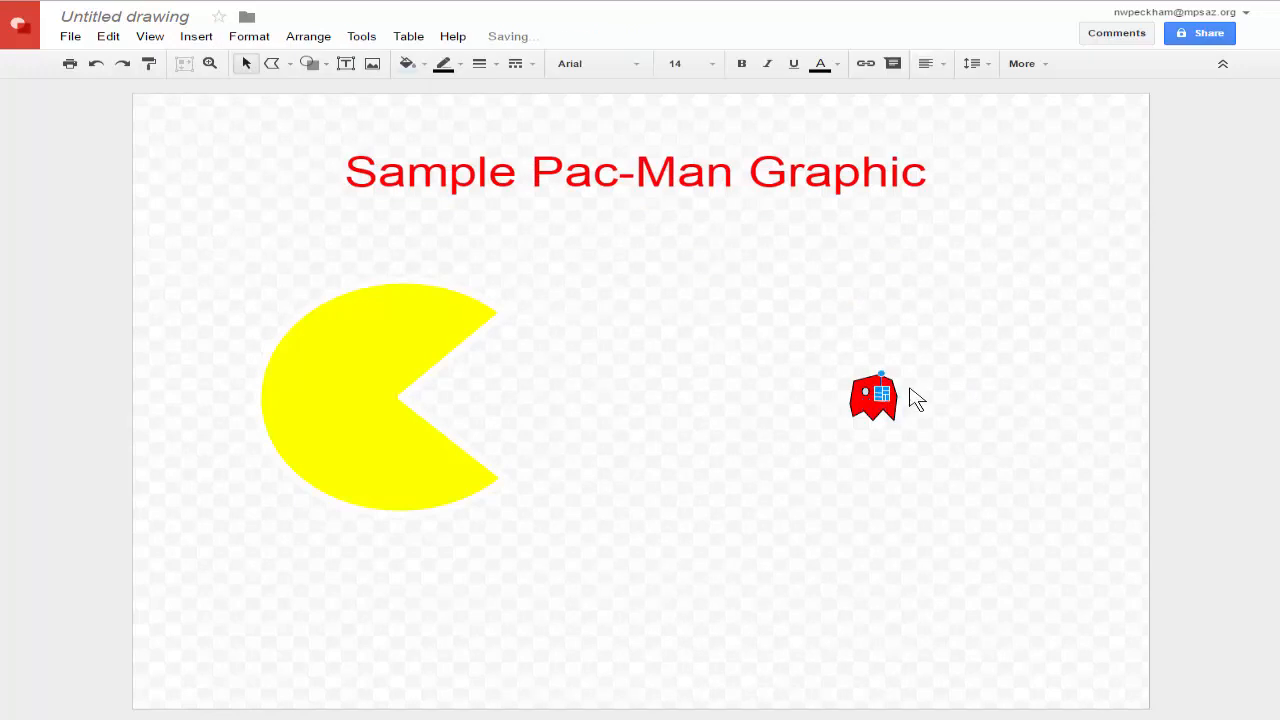
pyautogui.click(922, 395)
# Step: Fill both of the ghost's eyes with dark gray
pyautogui.click(866, 392)
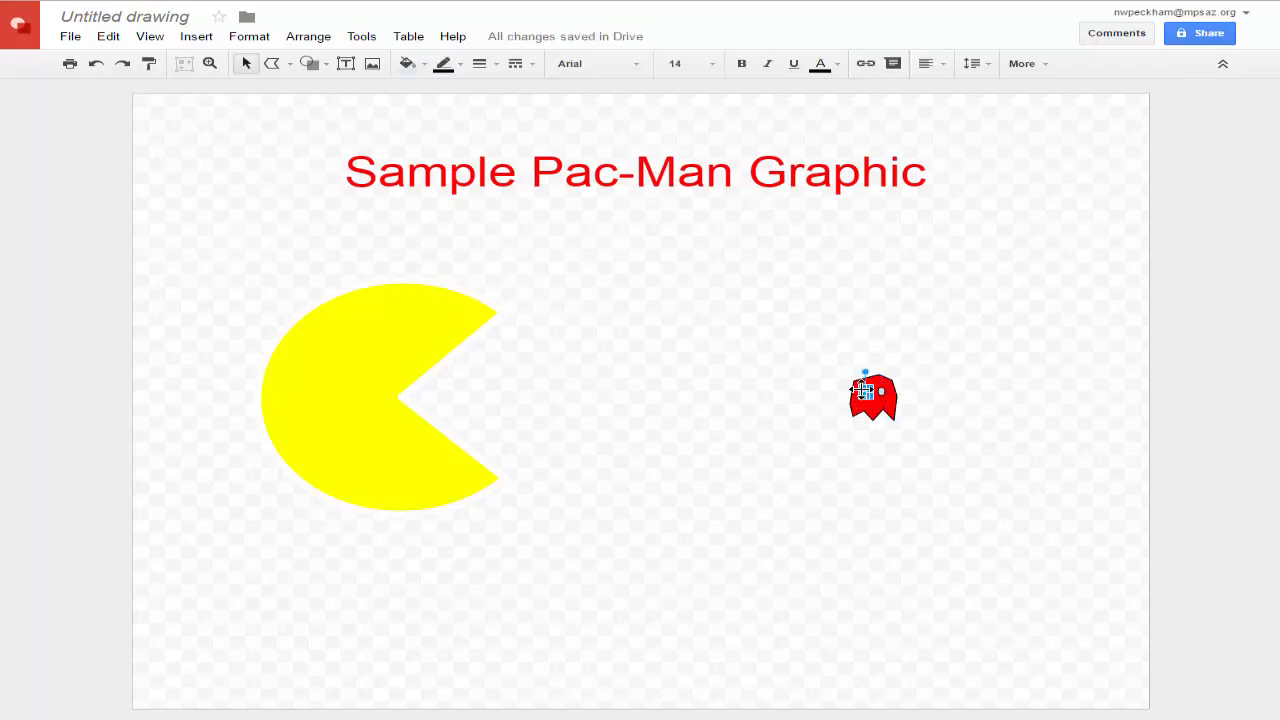
pyautogui.click(407, 63)
pyautogui.click(435, 115)
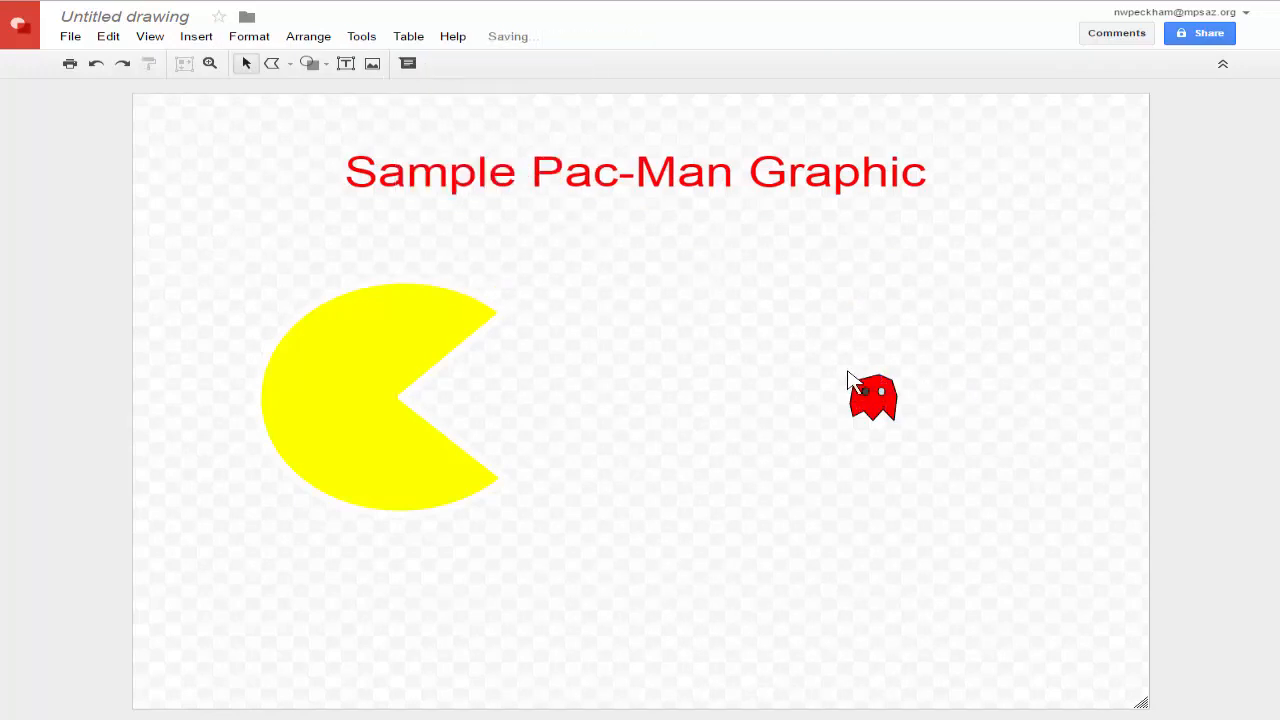
pyautogui.click(881, 392)
pyautogui.click(407, 63)
pyautogui.click(483, 130)
pyautogui.click(728, 266)
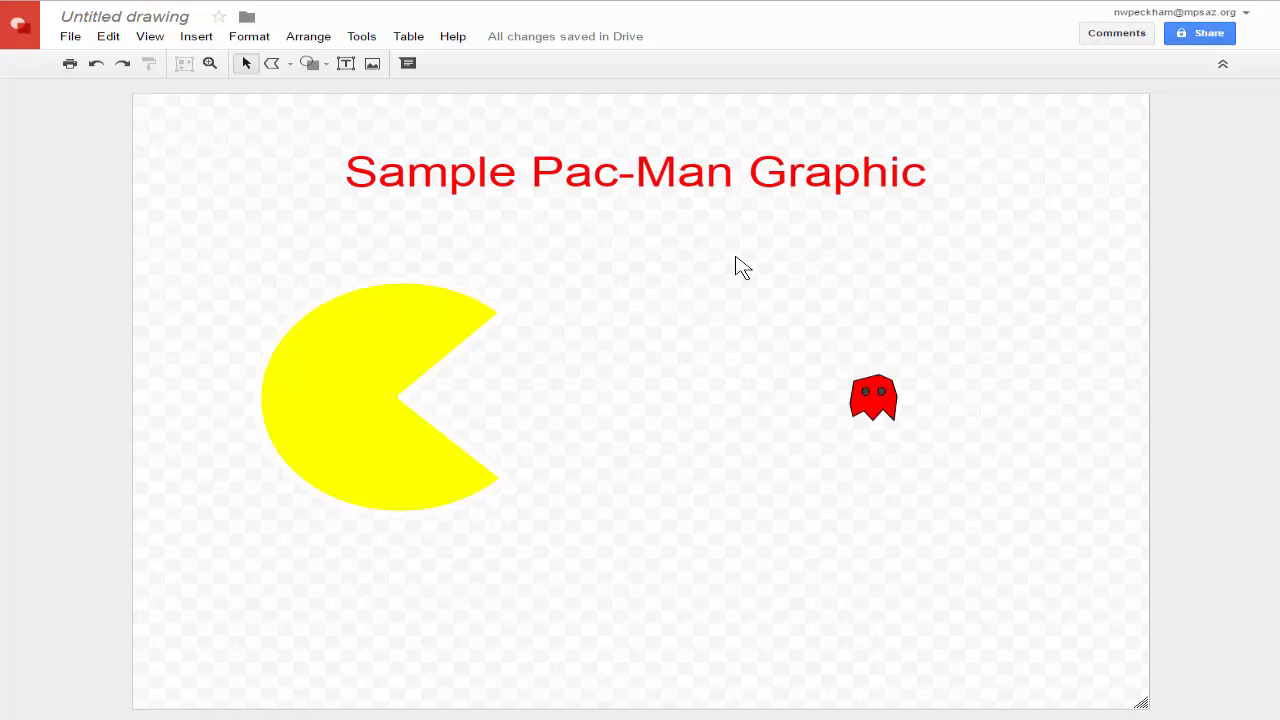
# Step: Select the red ghost body together with both eyes and group them into one object
pyautogui.moveTo(791, 334); pyautogui.dragTo(951, 450)
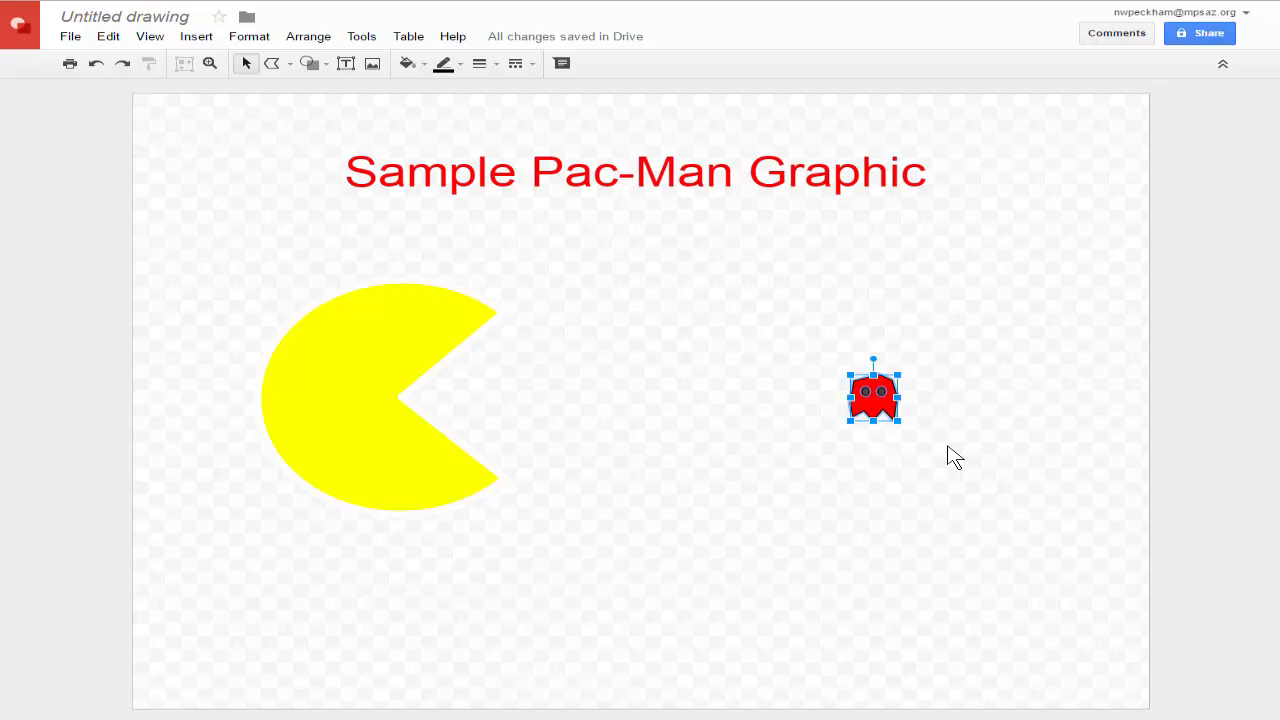
pyautogui.click(310, 37)
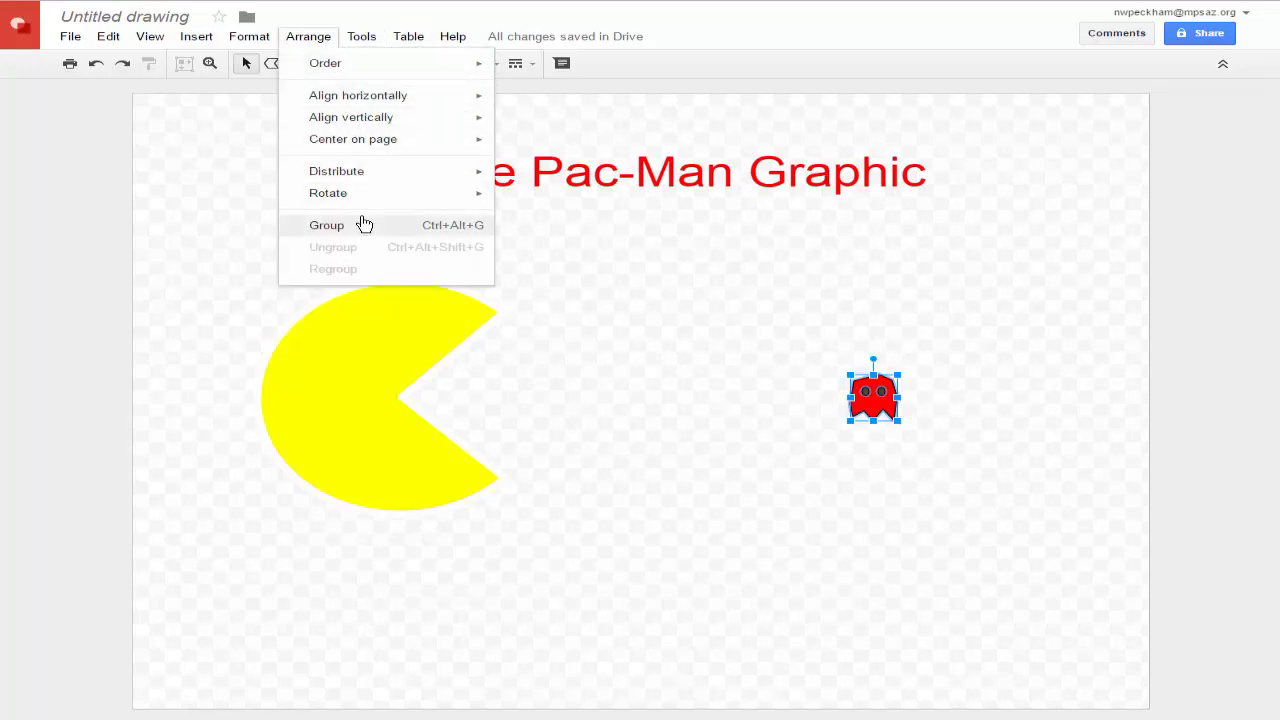
pyautogui.click(364, 225)
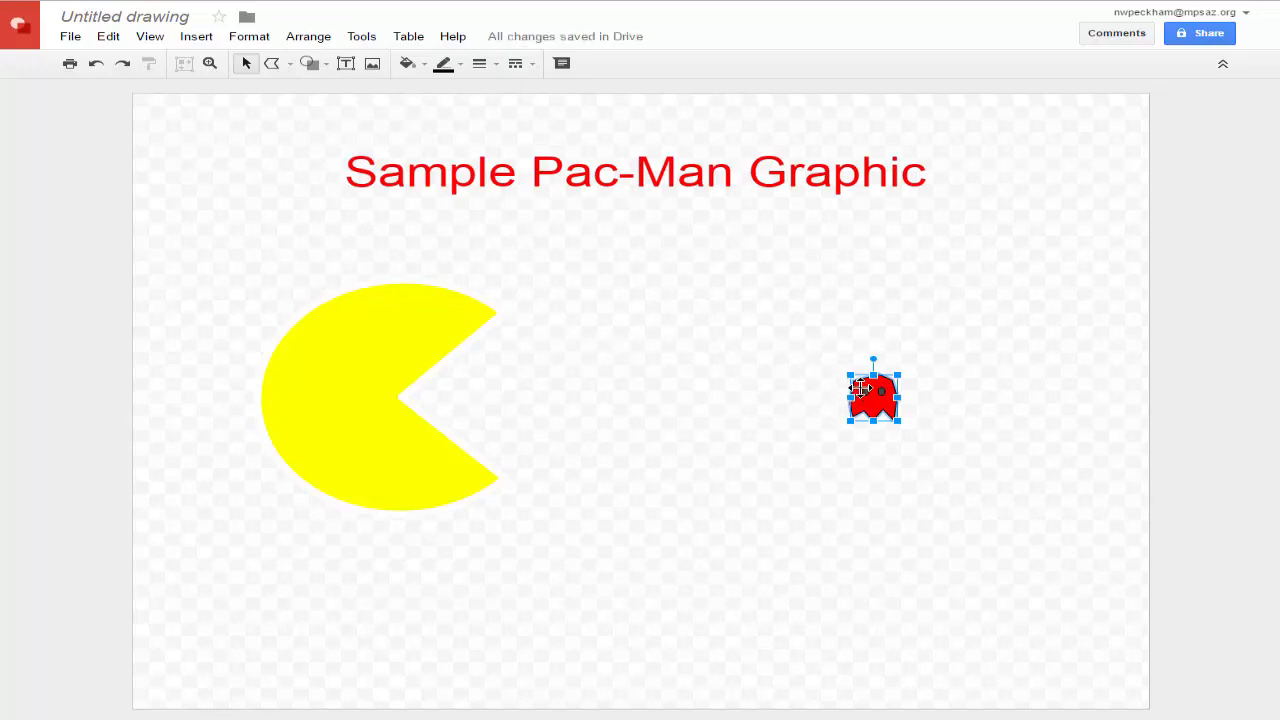
# Step: Move the grouped ghost just in front of Pac-Man's mouth and stretch it to about one and a half times its width
pyautogui.moveTo(860, 388); pyautogui.dragTo(602, 381)
pyautogui.moveTo(630, 367); pyautogui.dragTo(617, 407)
pyautogui.click(729, 412)
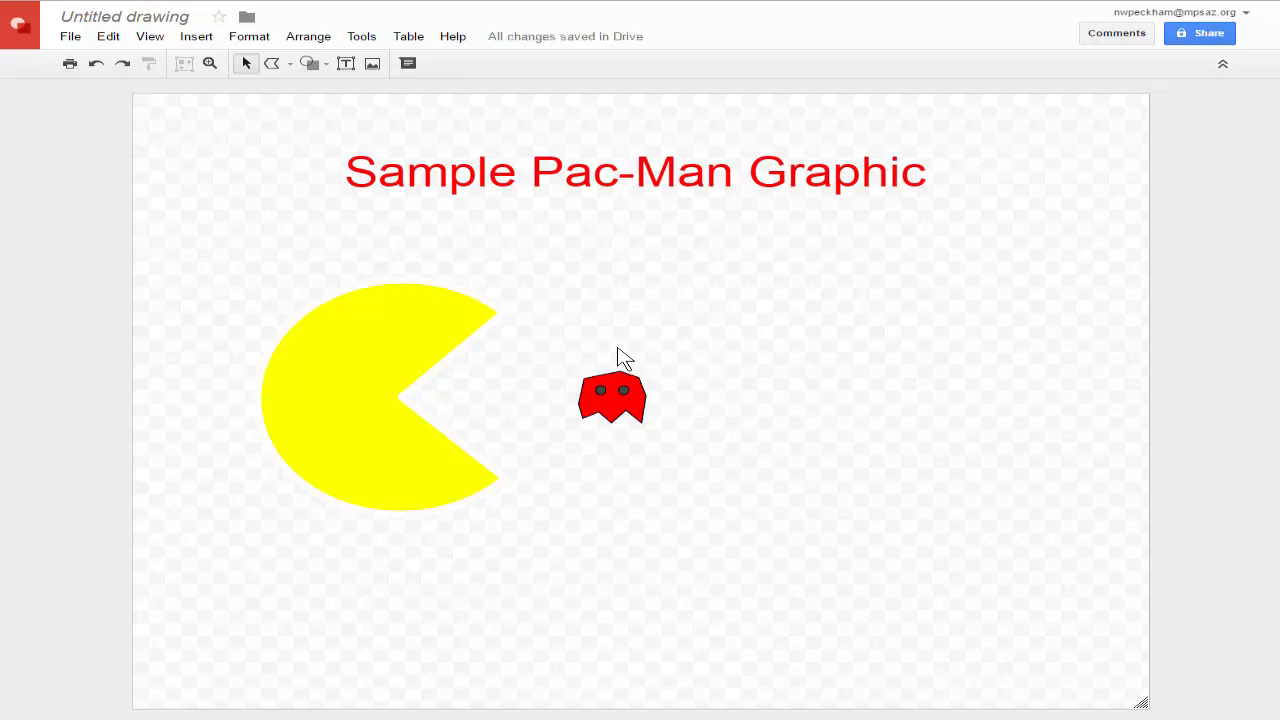
# Step: Copy the ghost group and place one duplicate directly to its right at the same height
pyautogui.click(608, 376)
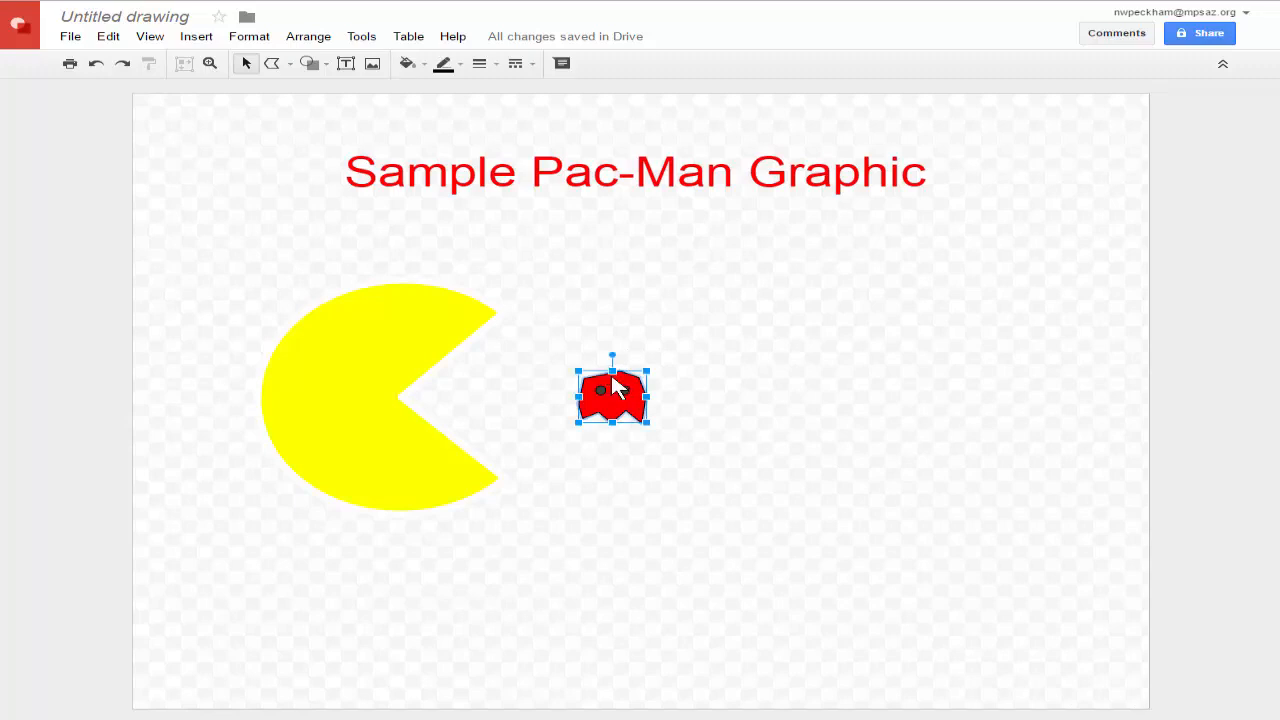
pyautogui.click(705, 386)
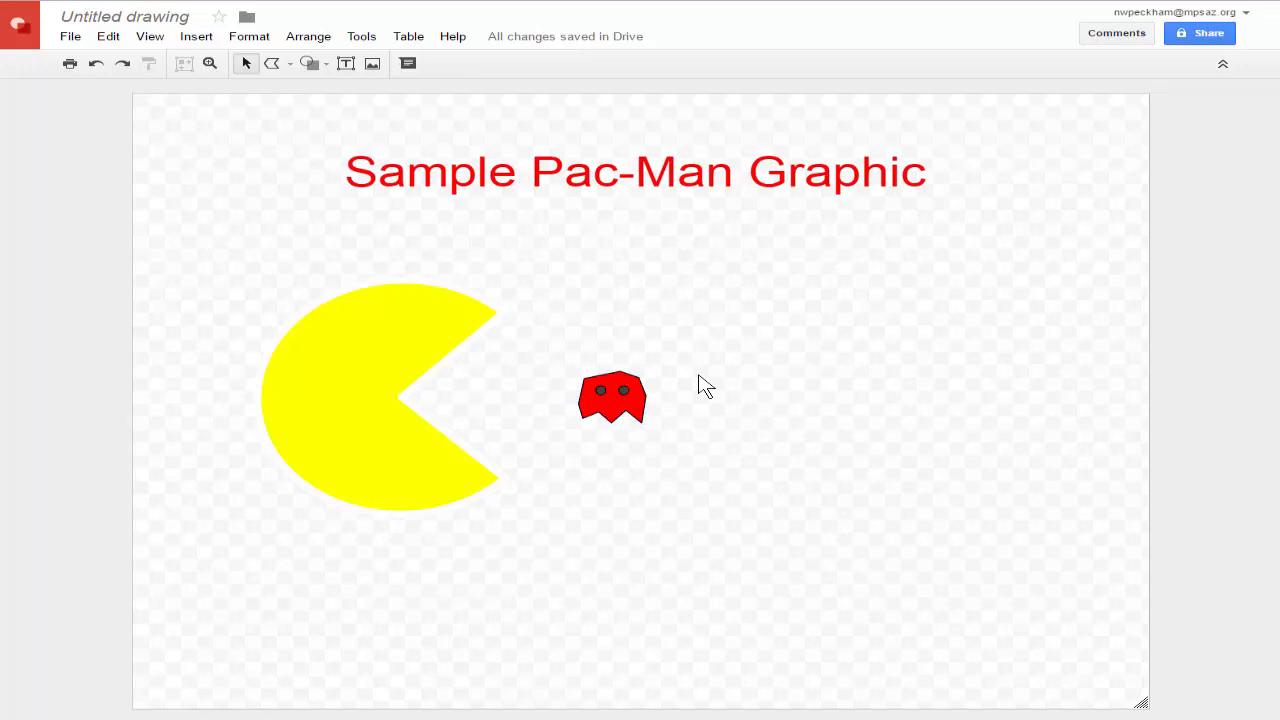
pyautogui.hotkey('ctrl', 'v')
pyautogui.moveTo(640, 402); pyautogui.dragTo(713, 389)
pyautogui.click(790, 402)
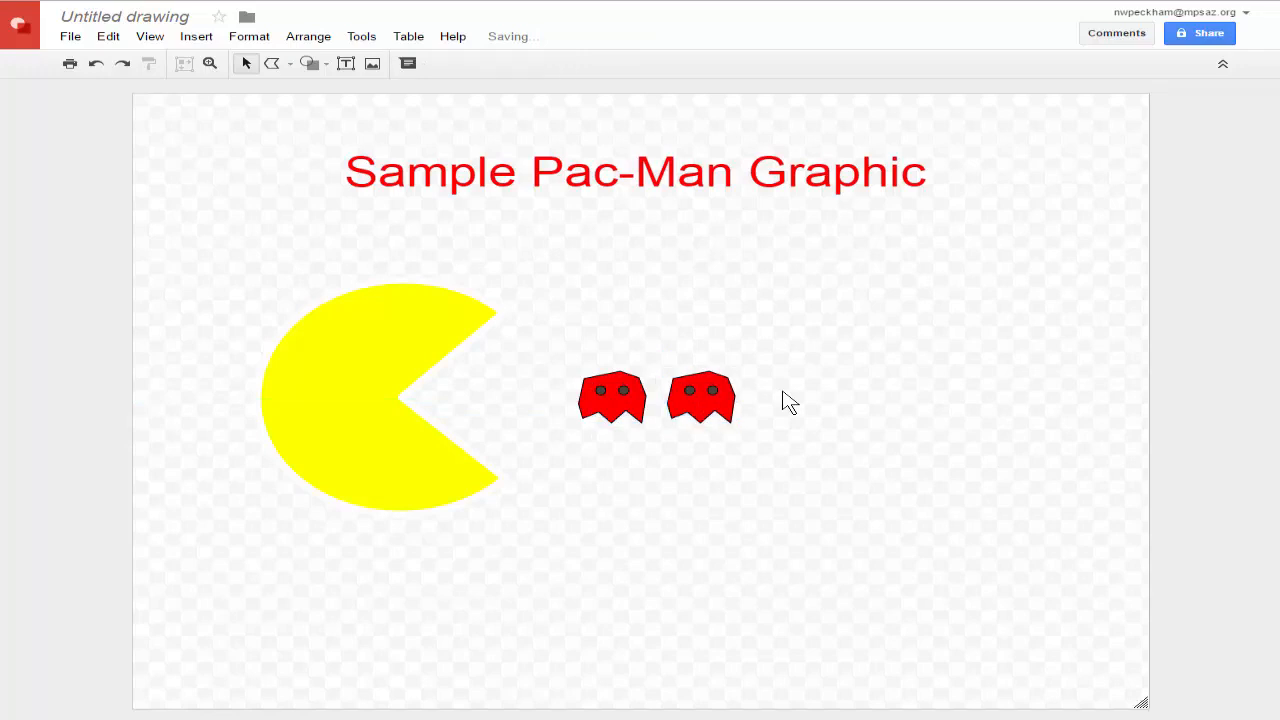
# Step: Paste two more ghost copies and place them to the right of the second ghost, forming a row of four
pyautogui.hotkey('ctrl', 'v')
pyautogui.moveTo(665, 422); pyautogui.dragTo(823, 397)
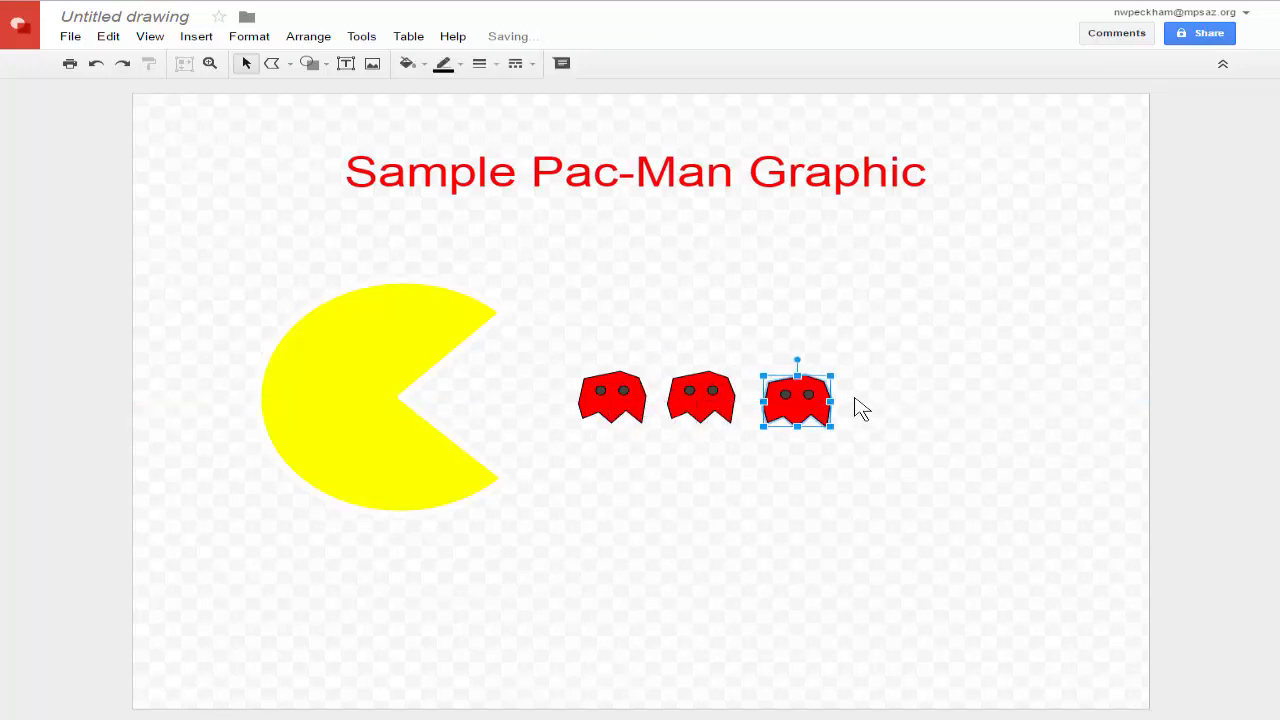
pyautogui.click(809, 391)
pyautogui.hotkey('ctrl', 'v')
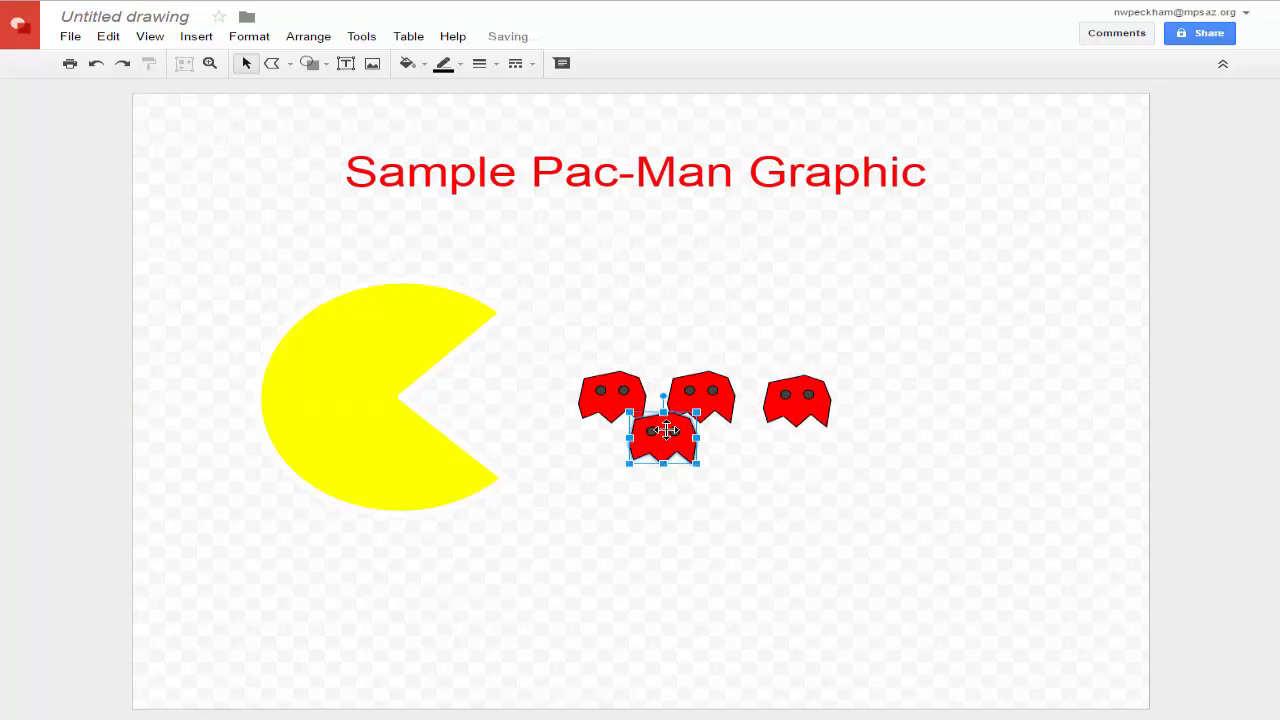
pyautogui.moveTo(666, 423); pyautogui.dragTo(900, 391)
pyautogui.click(798, 482)
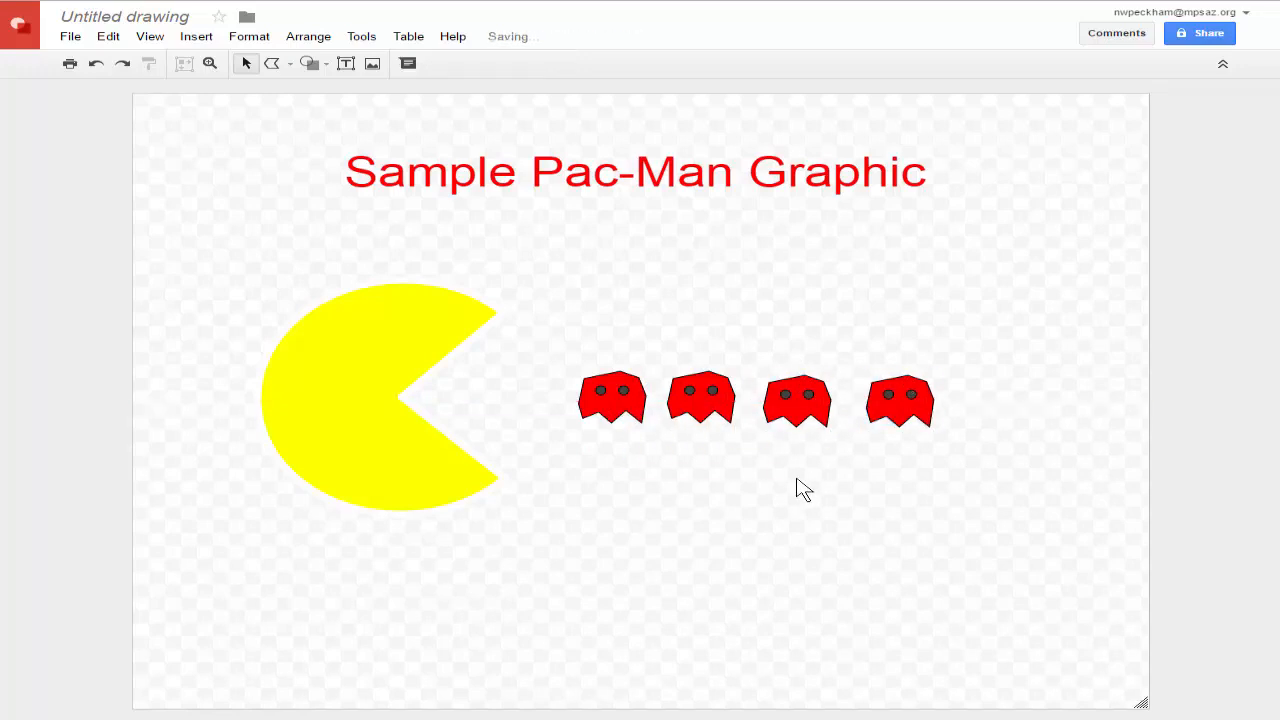
# Step: Select only the body shape inside the second ghost group and fill it with light green
pyautogui.click(718, 400)
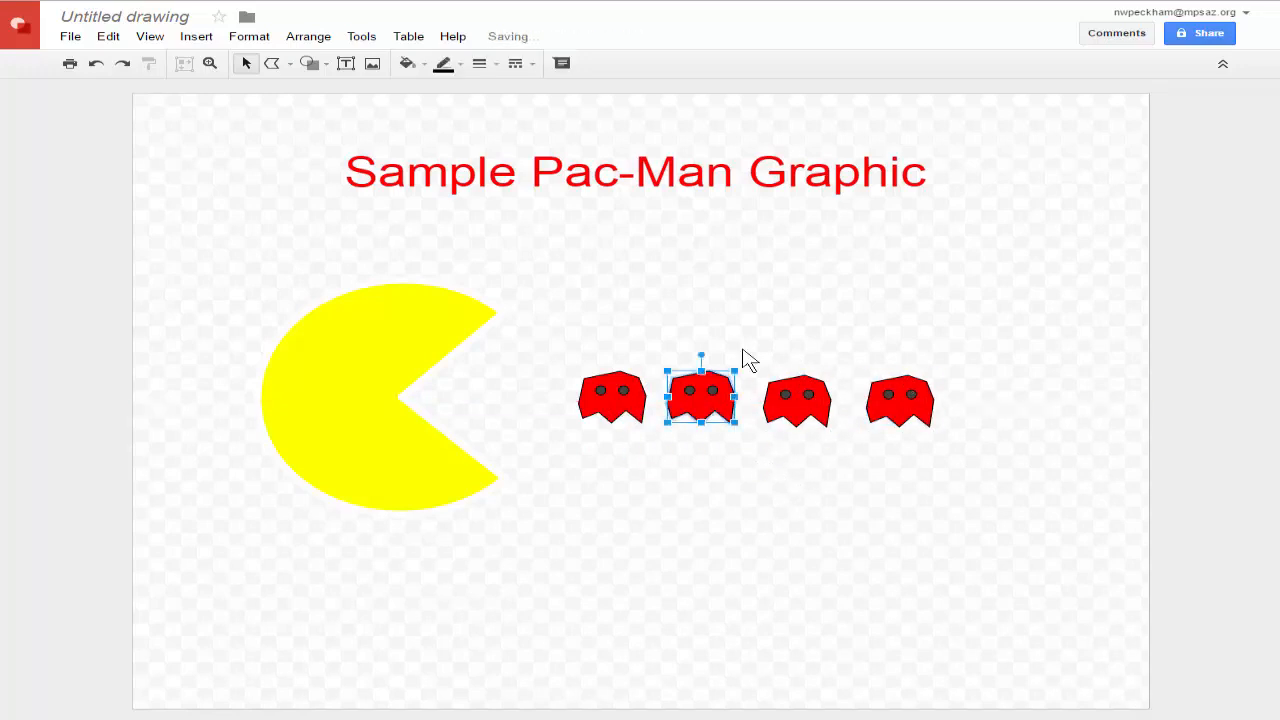
pyautogui.click(739, 322)
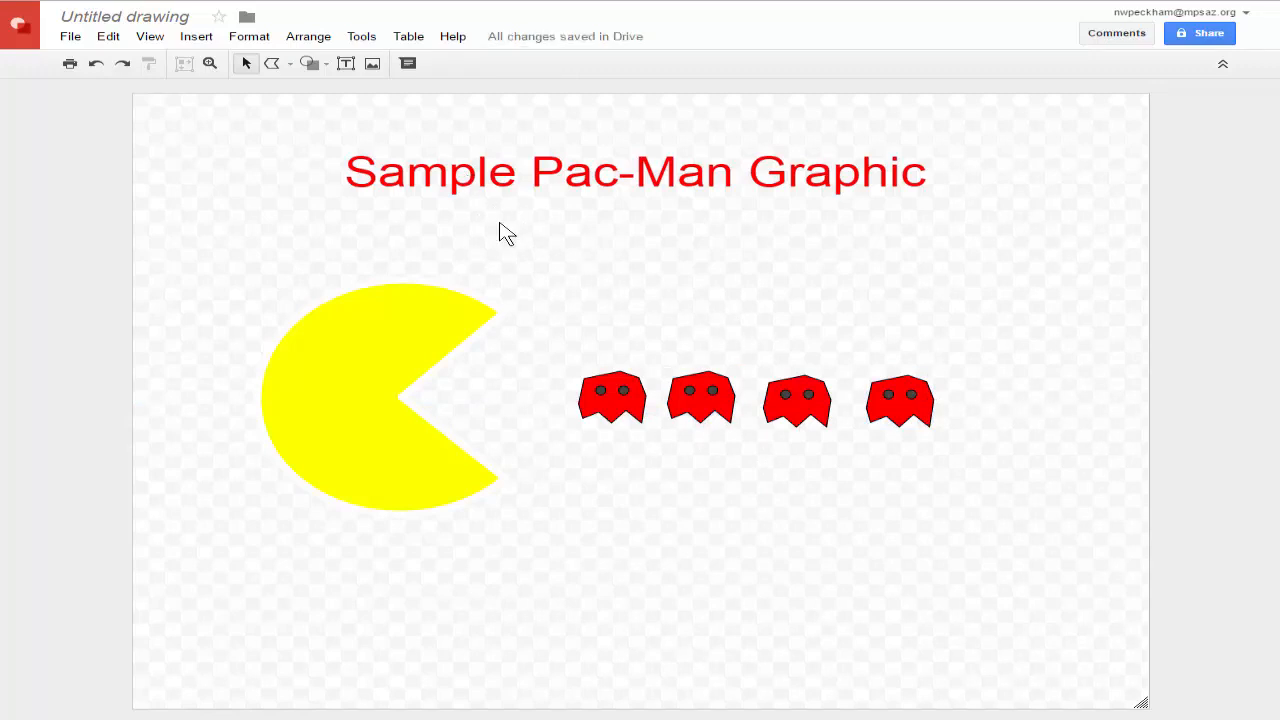
pyautogui.click(708, 418)
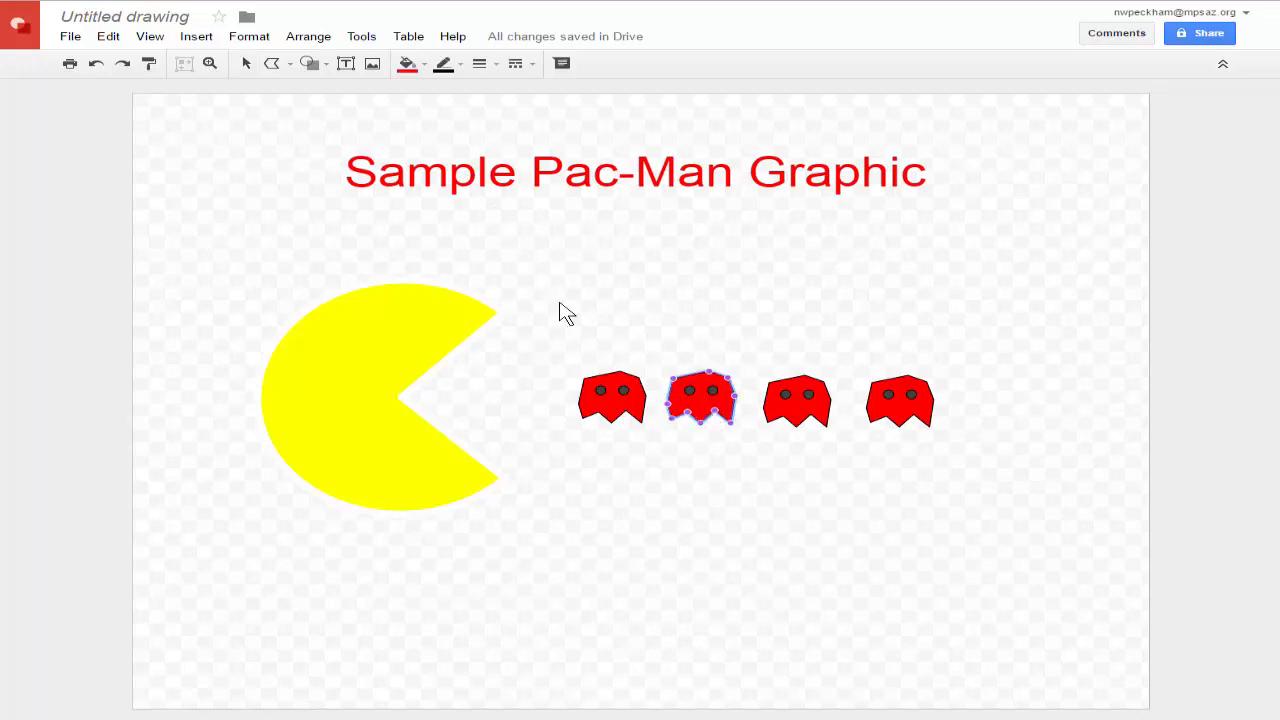
pyautogui.click(407, 63)
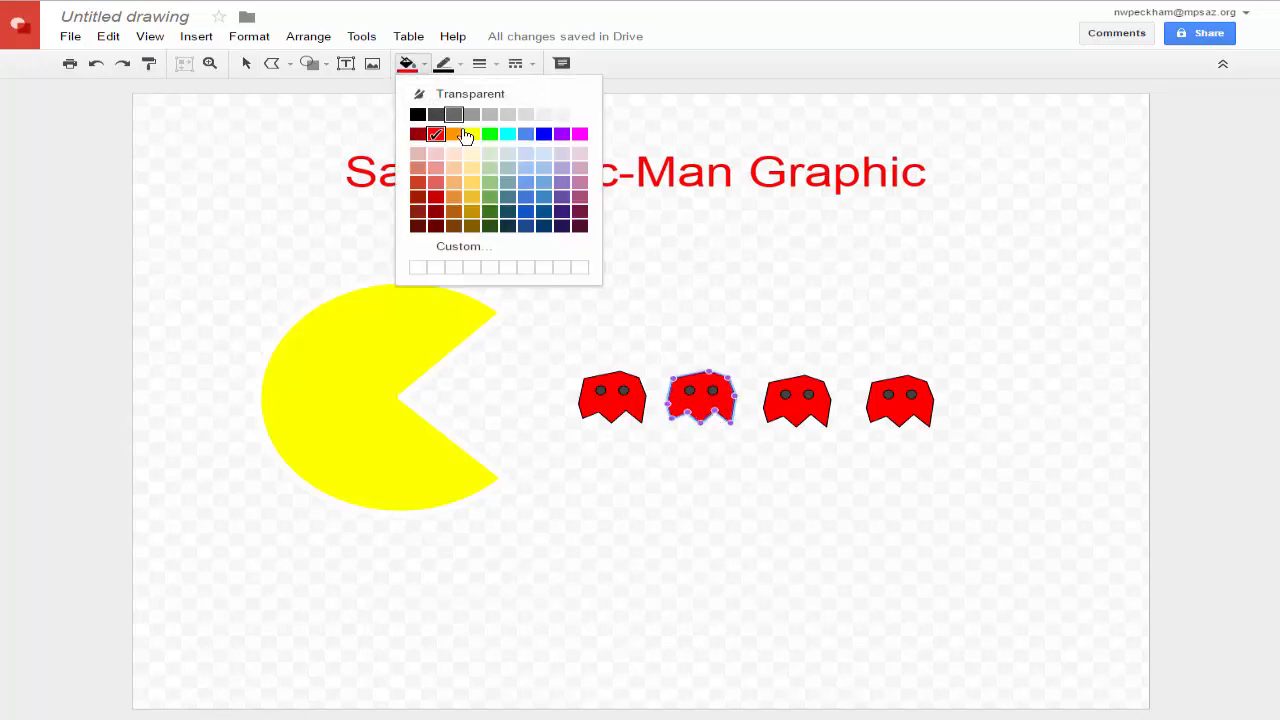
pyautogui.click(490, 184)
# Step: Recolor the body of the third ghost in the row to a muted dark magenta
pyautogui.click(812, 405)
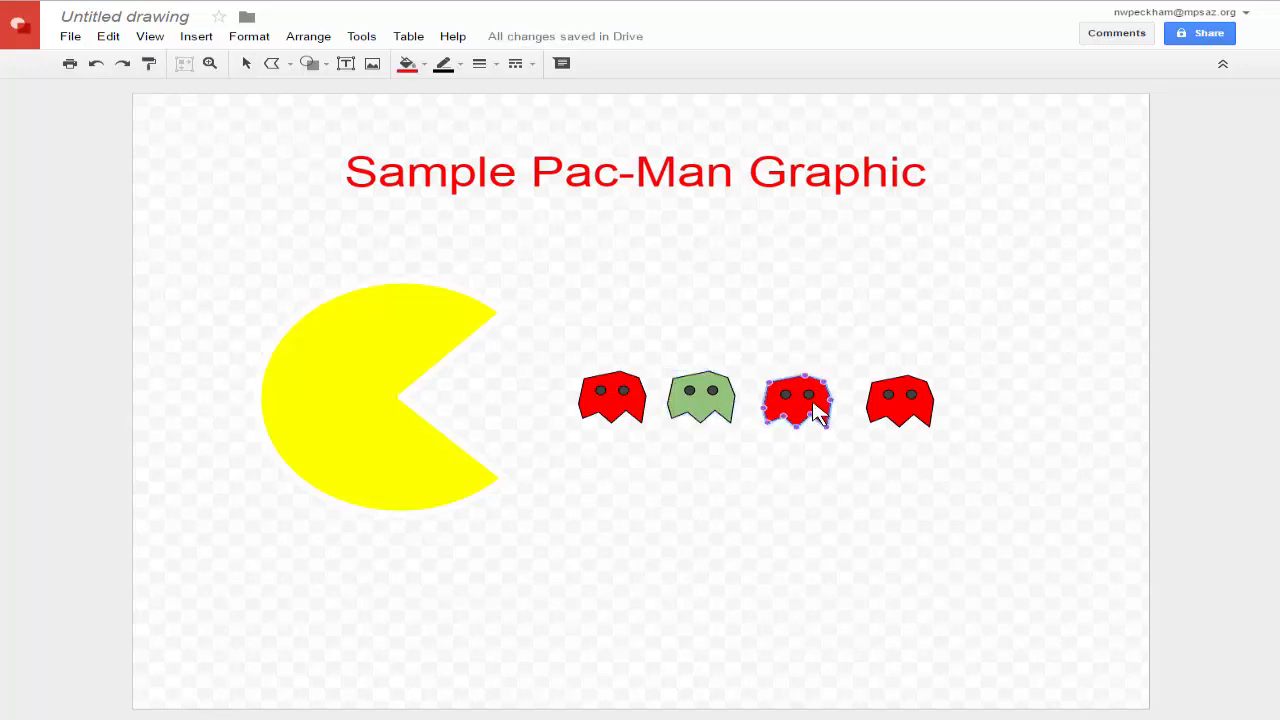
pyautogui.click(409, 66)
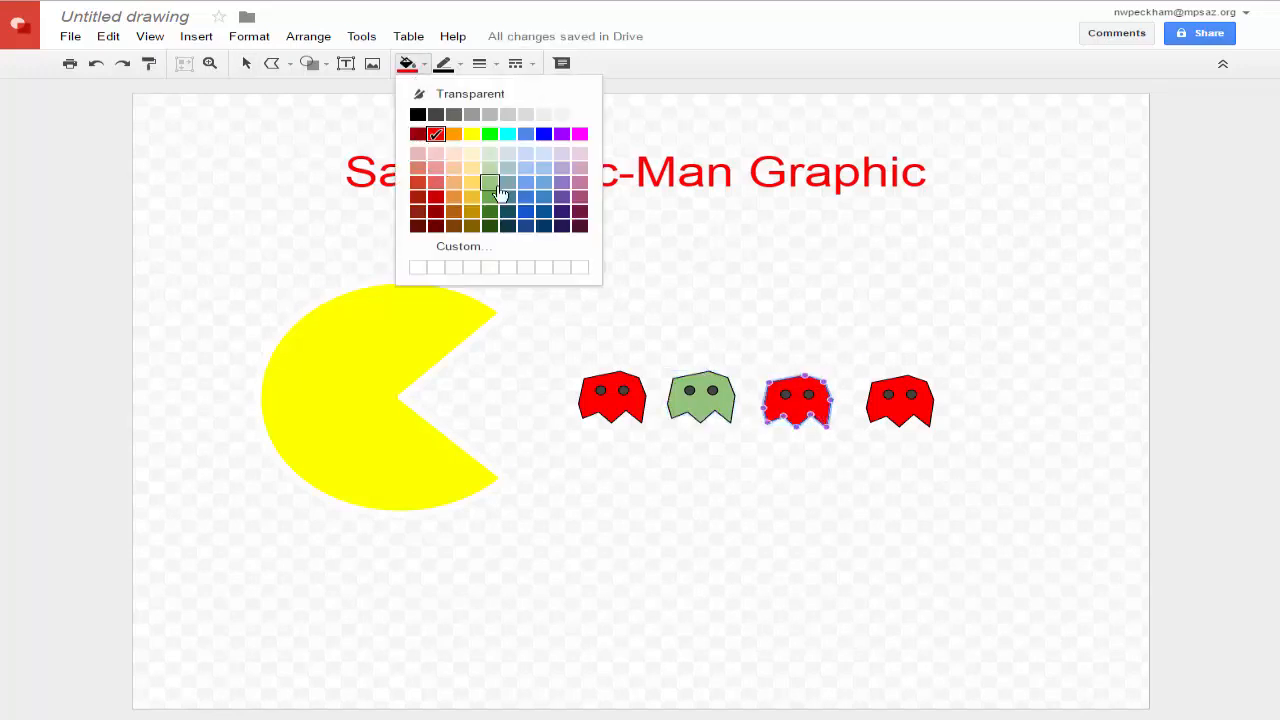
pyautogui.click(580, 197)
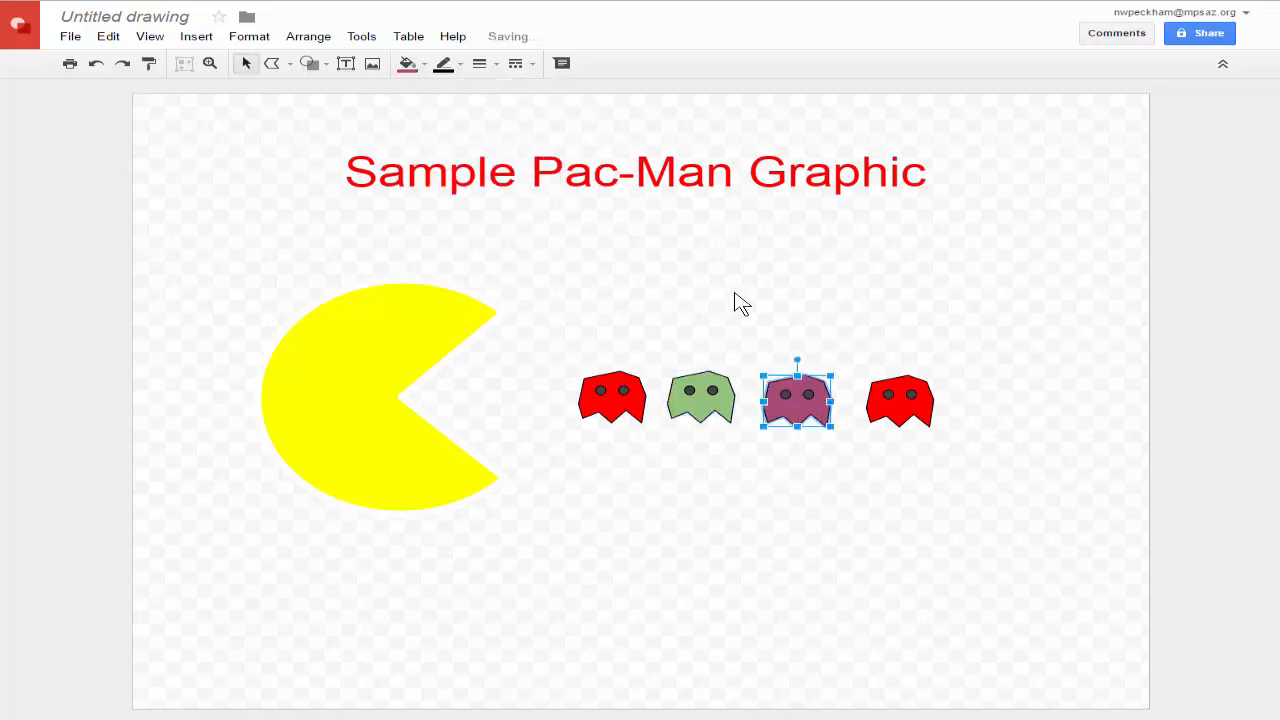
# Step: Fill the body of the fourth ghost with bright blue and deselect it
pyautogui.click(906, 399)
pyautogui.click(414, 65)
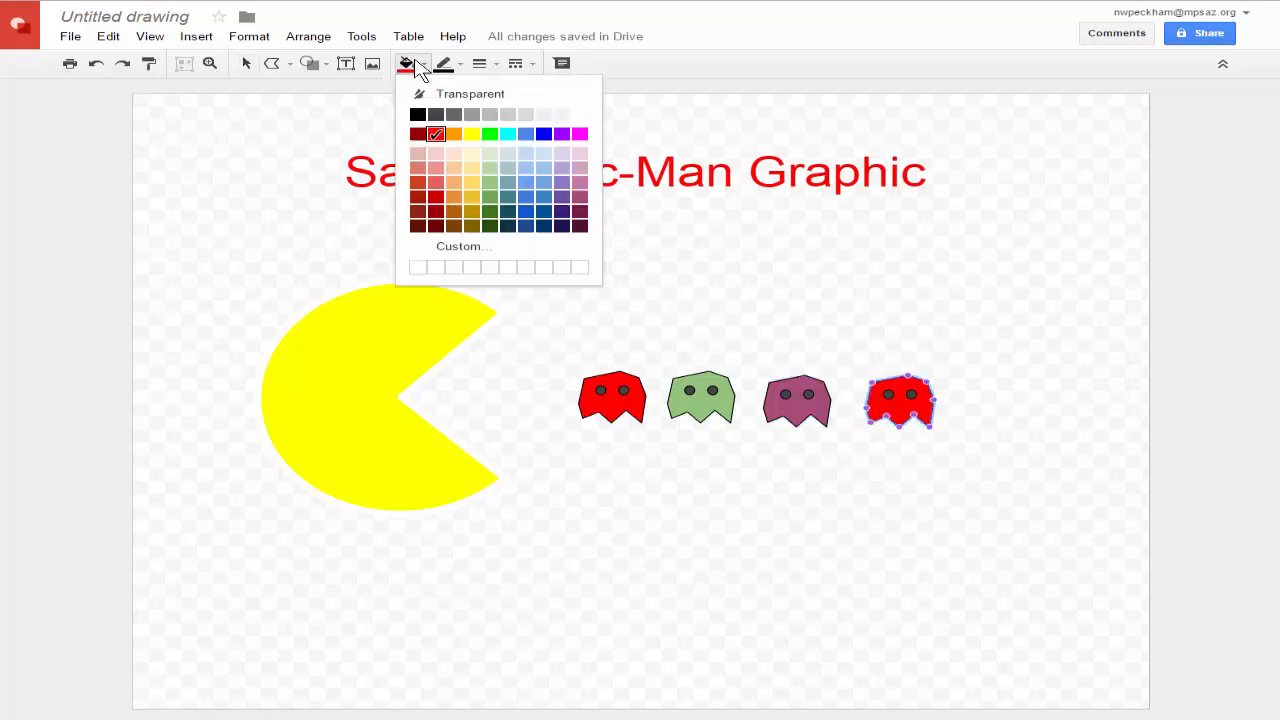
pyautogui.click(543, 133)
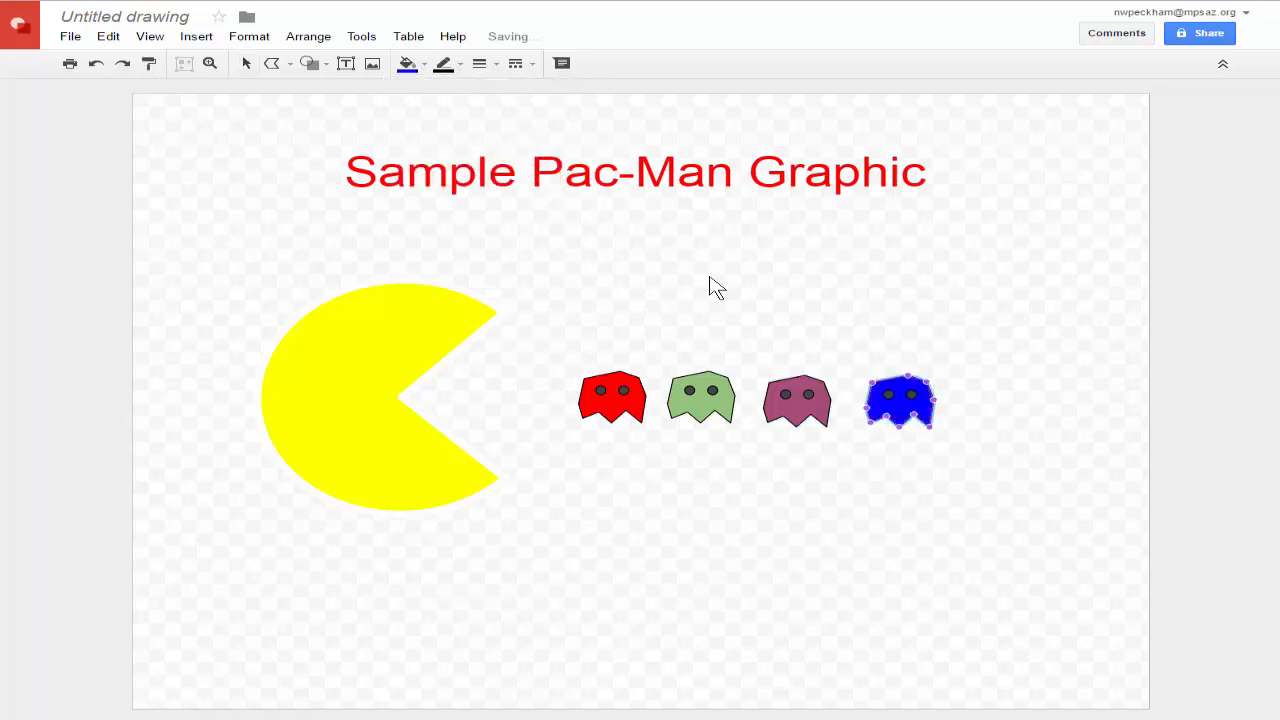
pyautogui.click(757, 322)
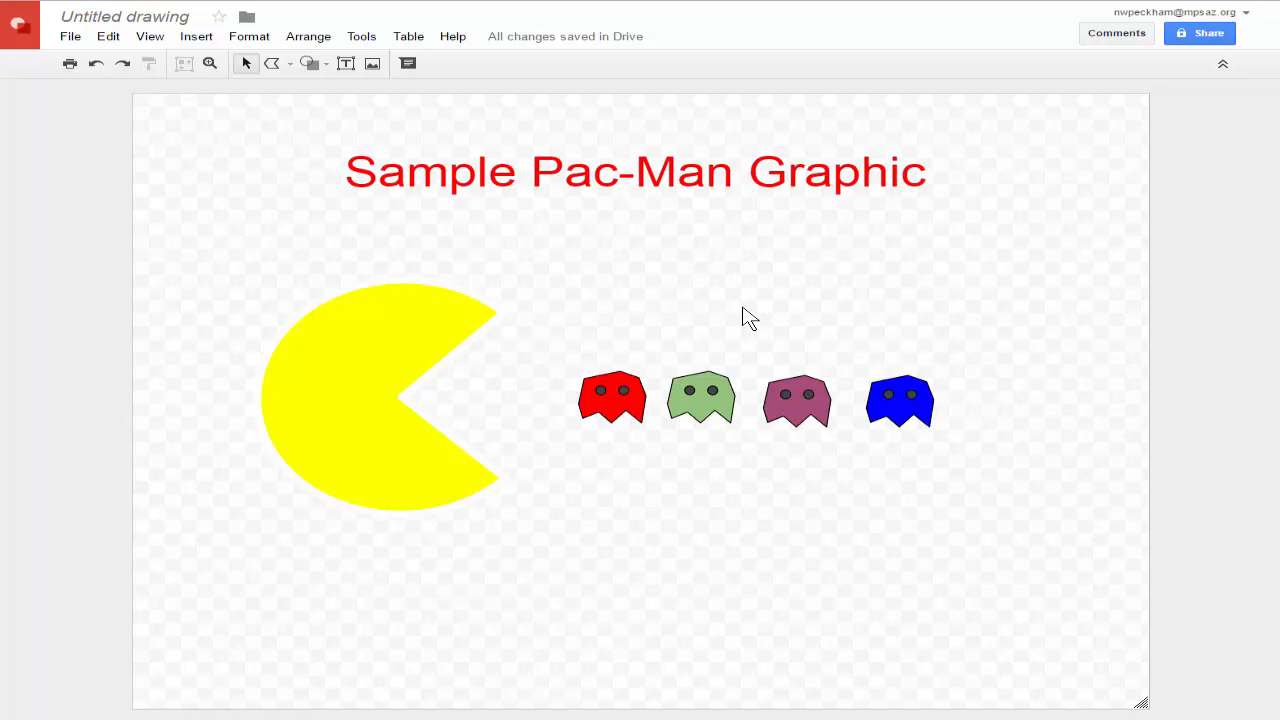
# Step: Draw a very small rectangle as a pellet inside Pac-Man's open mouth, level with the ghosts
pyautogui.click(309, 63)
pyautogui.moveTo(343, 97)
pyautogui.click(455, 101)
pyautogui.moveTo(460, 386); pyautogui.dragTo(477, 398)
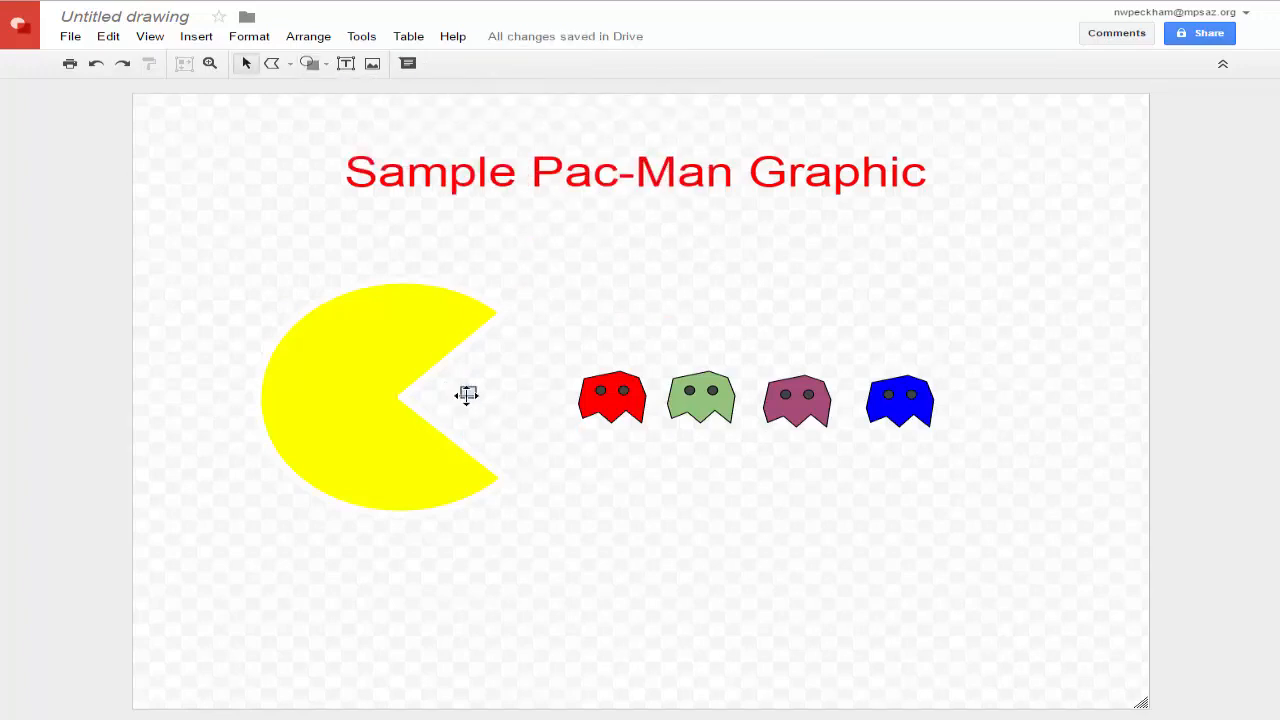
pyautogui.click(467, 393)
pyautogui.click(509, 400)
# Step: Fill the small pellet rectangle in Pac-Man's mouth with light grey
pyautogui.click(468, 392)
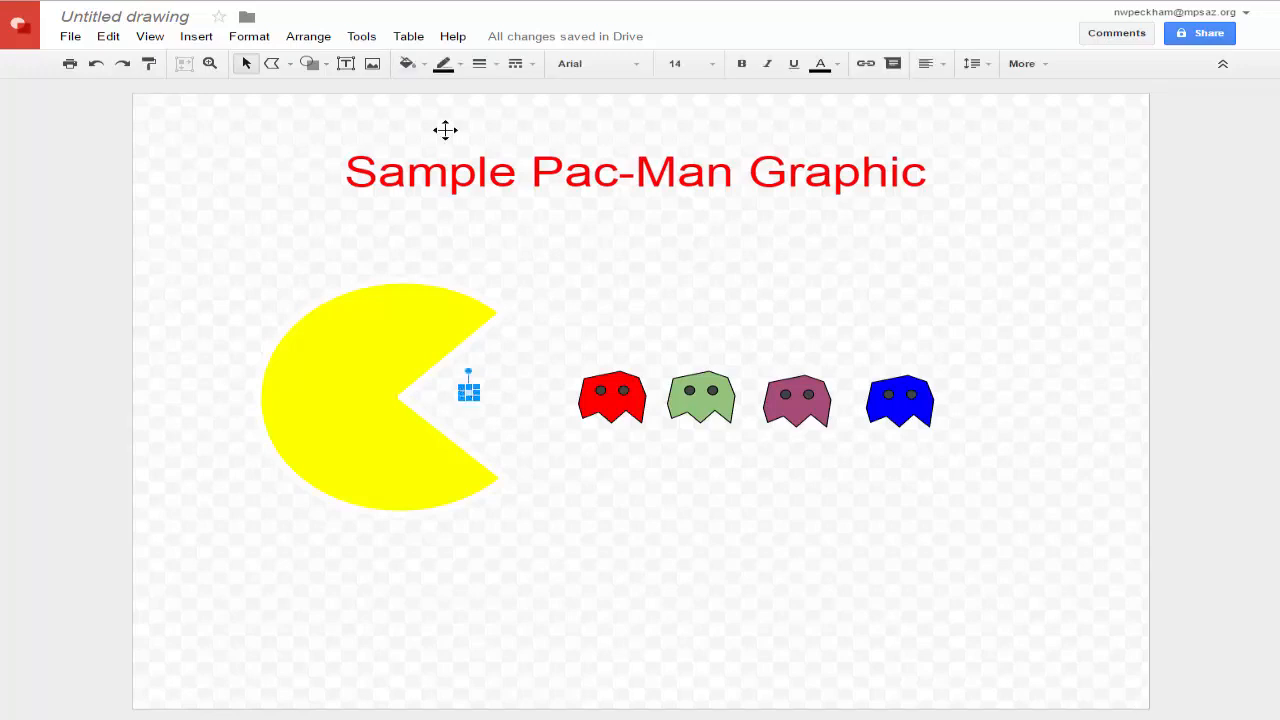
pyautogui.click(409, 63)
pyautogui.click(500, 112)
pyautogui.click(558, 305)
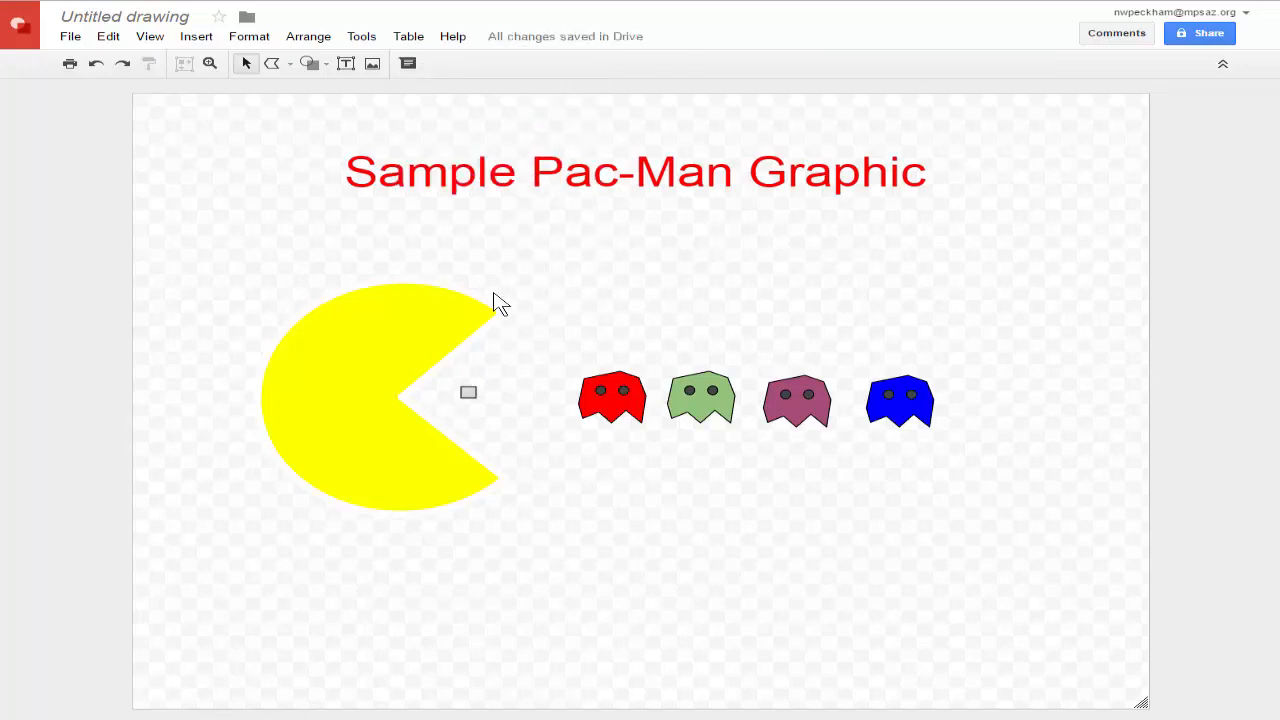
# Step: Duplicate the pellet twice and space the copies evenly between Pac-Man's mouth and the red ghost, forming a level row of three
pyautogui.click(466, 391)
pyautogui.hotkey('ctrl', 'd')
pyautogui.click(518, 405)
pyautogui.moveTo(485, 406); pyautogui.dragTo(538, 392)
pyautogui.click(523, 443)
pyautogui.hotkey('ctrl', 'v')
pyautogui.click(540, 440)
# Step: Change the drawing's background from transparent to solid black
pyautogui.rightClick(879, 259)
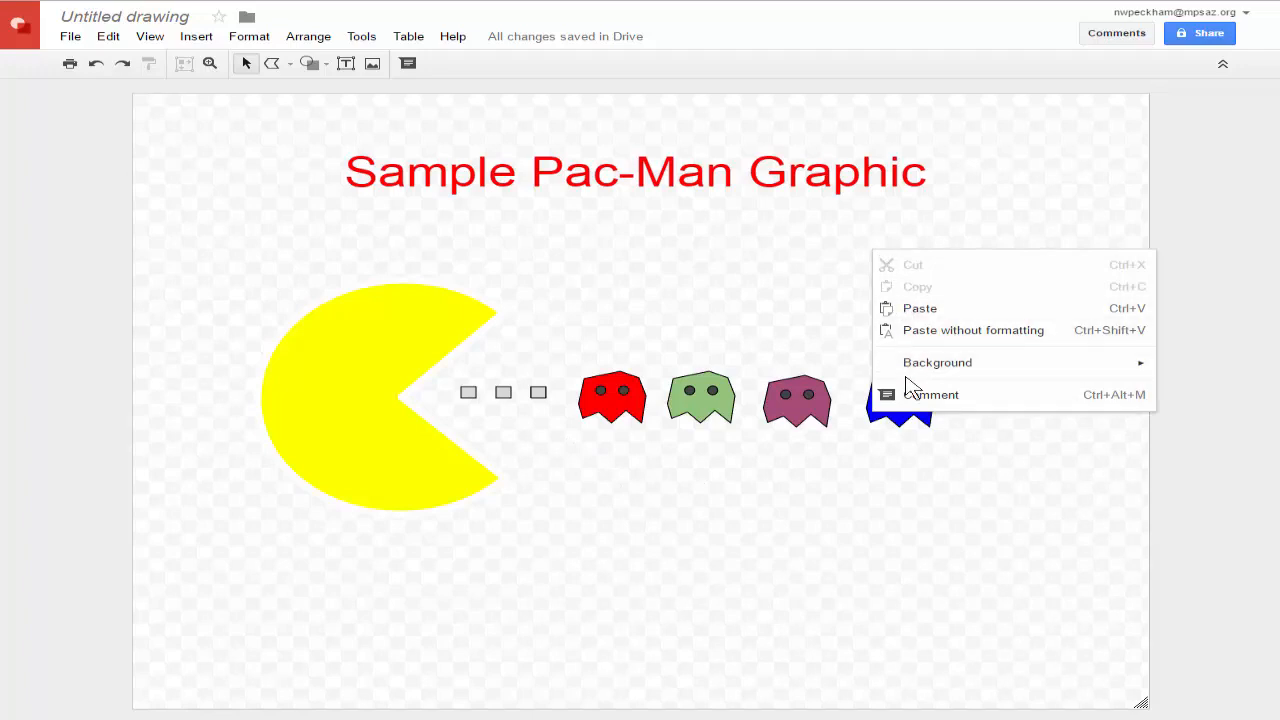
pyautogui.moveTo(908, 372)
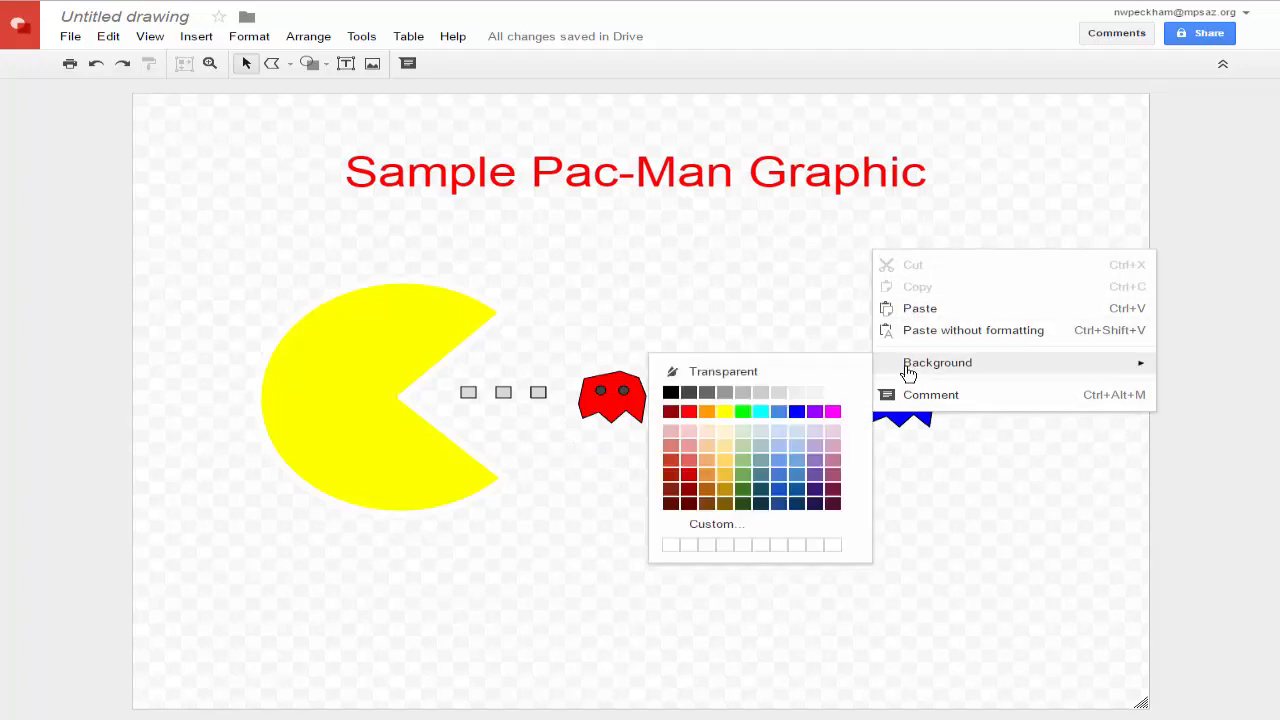
pyautogui.click(670, 393)
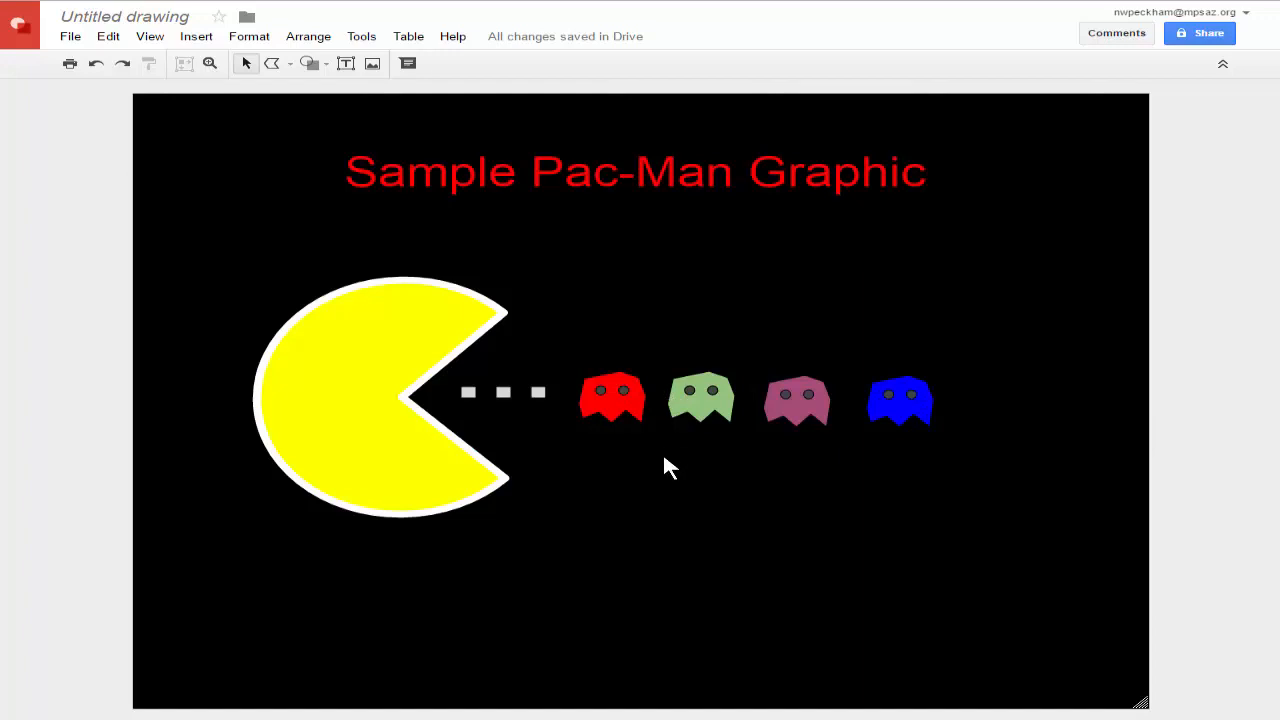
# Step: Rename the untitled drawing as "Sample Pac-Man Graphic"
pyautogui.click(155, 18)
pyautogui.write('Samp')
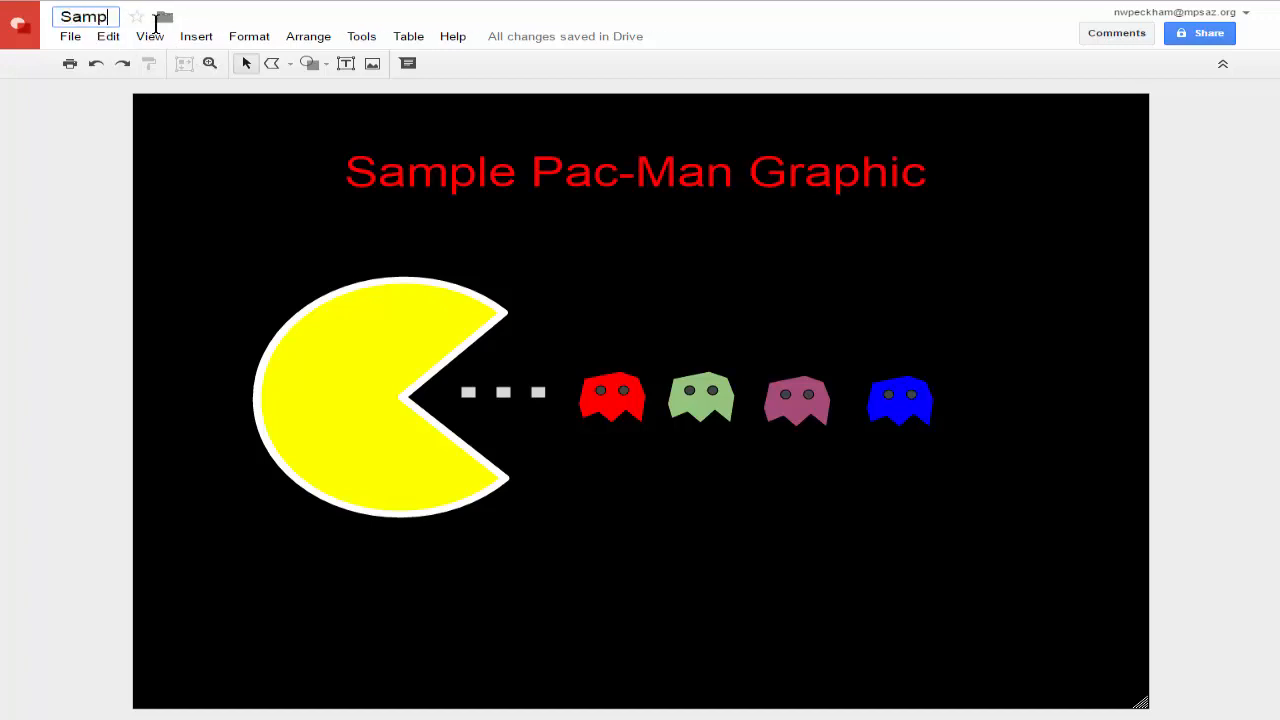
pyautogui.write('le Pac-Ma')
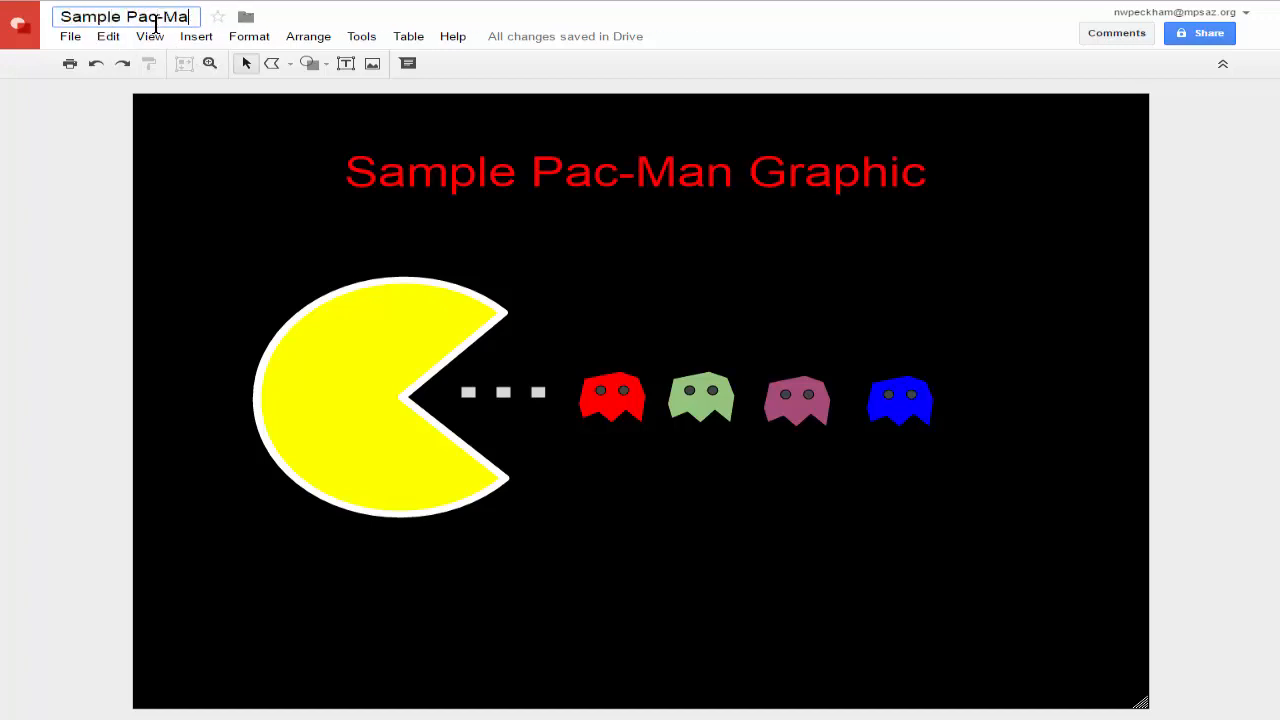
pyautogui.write('n Graphic')
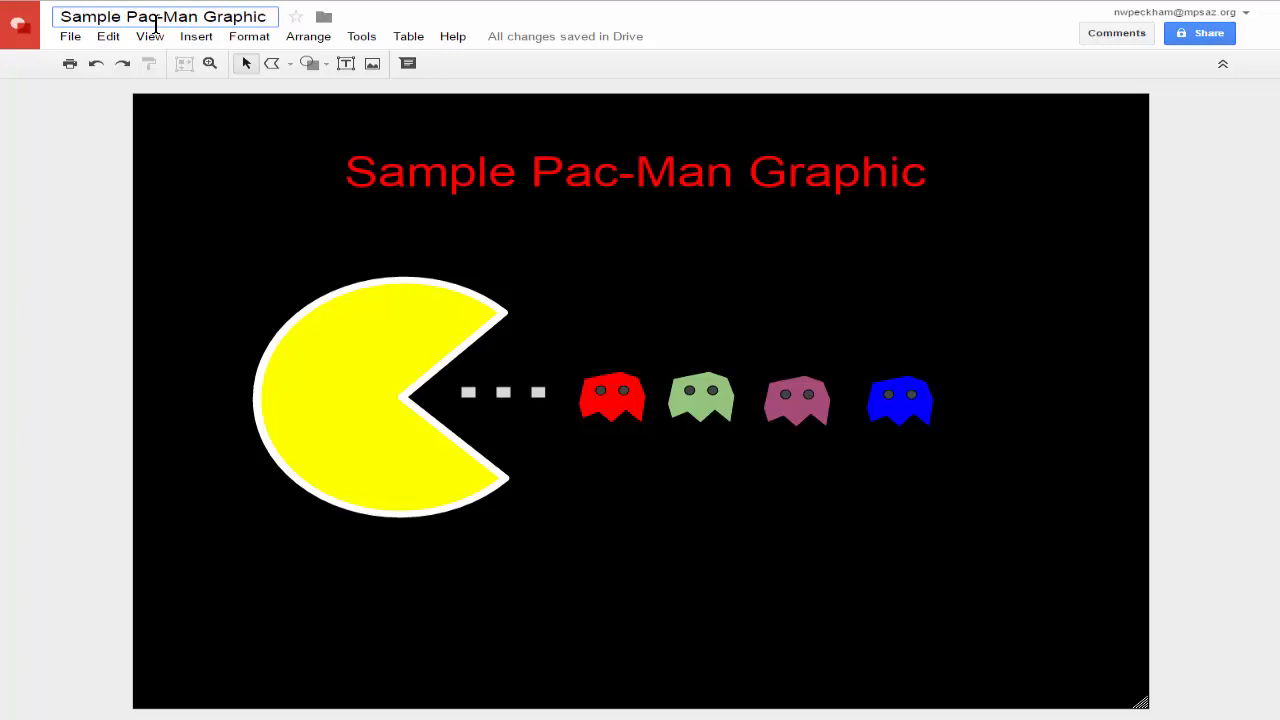
# Step: Download the finished drawing as a PNG image (.png)
pyautogui.click(71, 40)
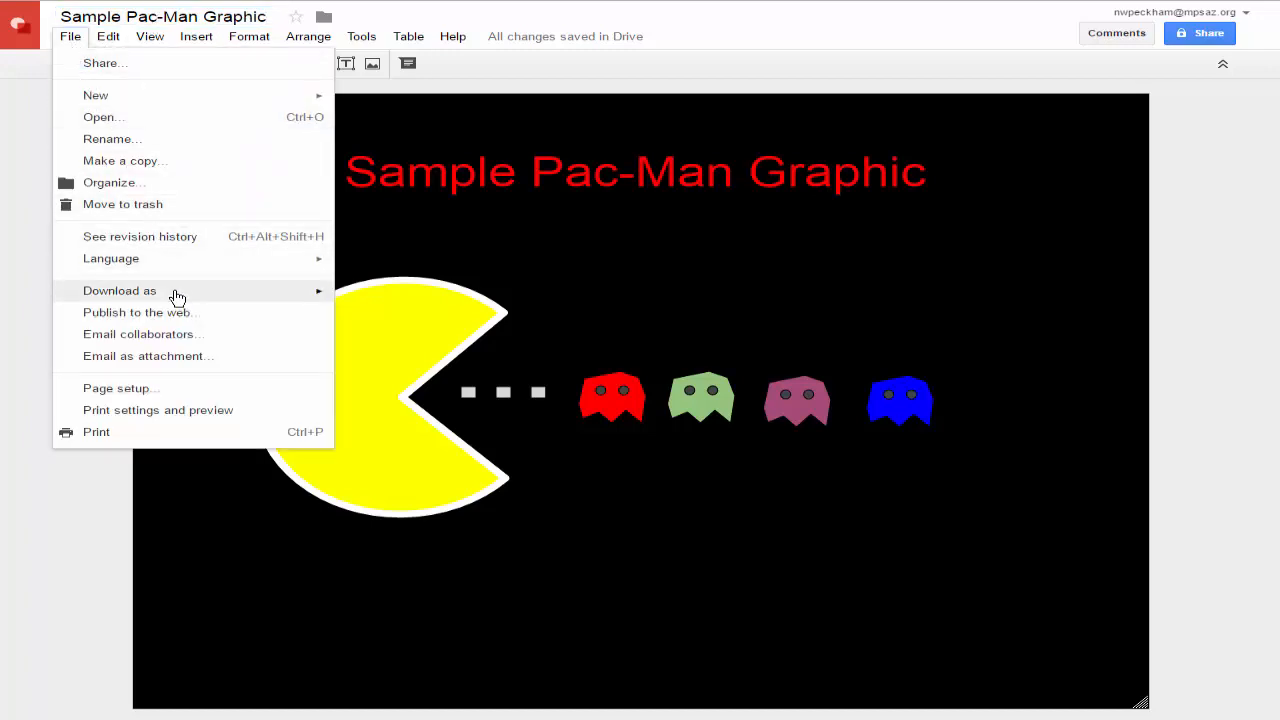
pyautogui.moveTo(177, 296)
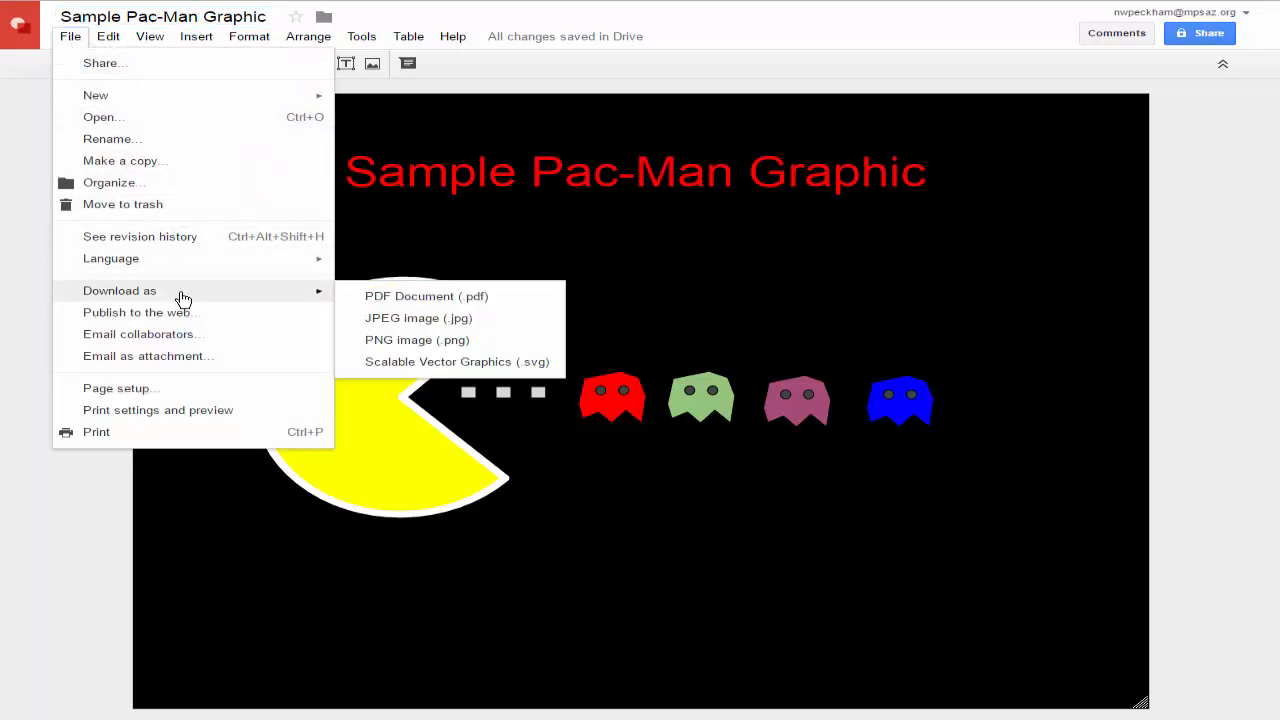
pyautogui.click(362, 343)
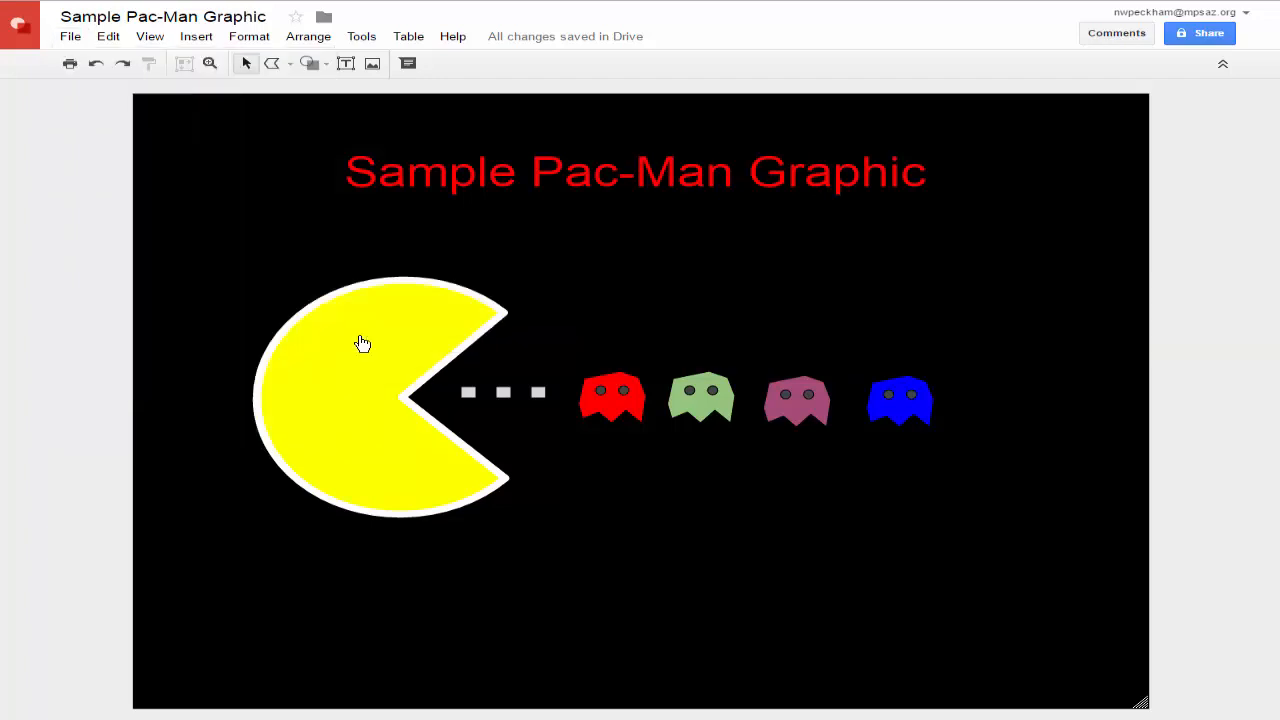